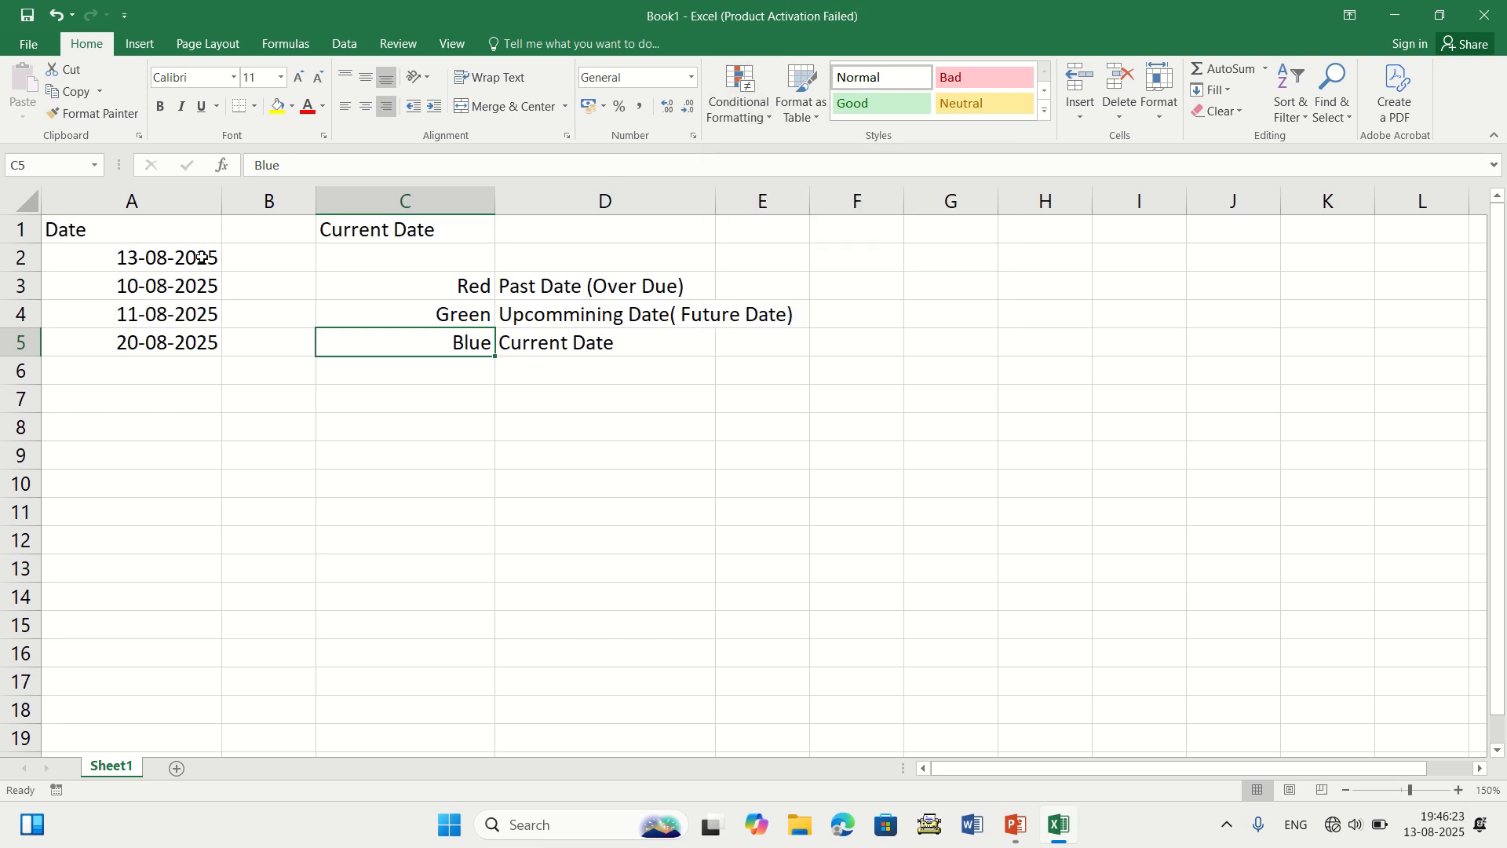
- Review the dates in A2:A5 against the Red, Green and Blue colour legend in C3:D5
{"action": "left_click_drag", "start_coordinate": [201, 257], "coordinate": [206, 344]}
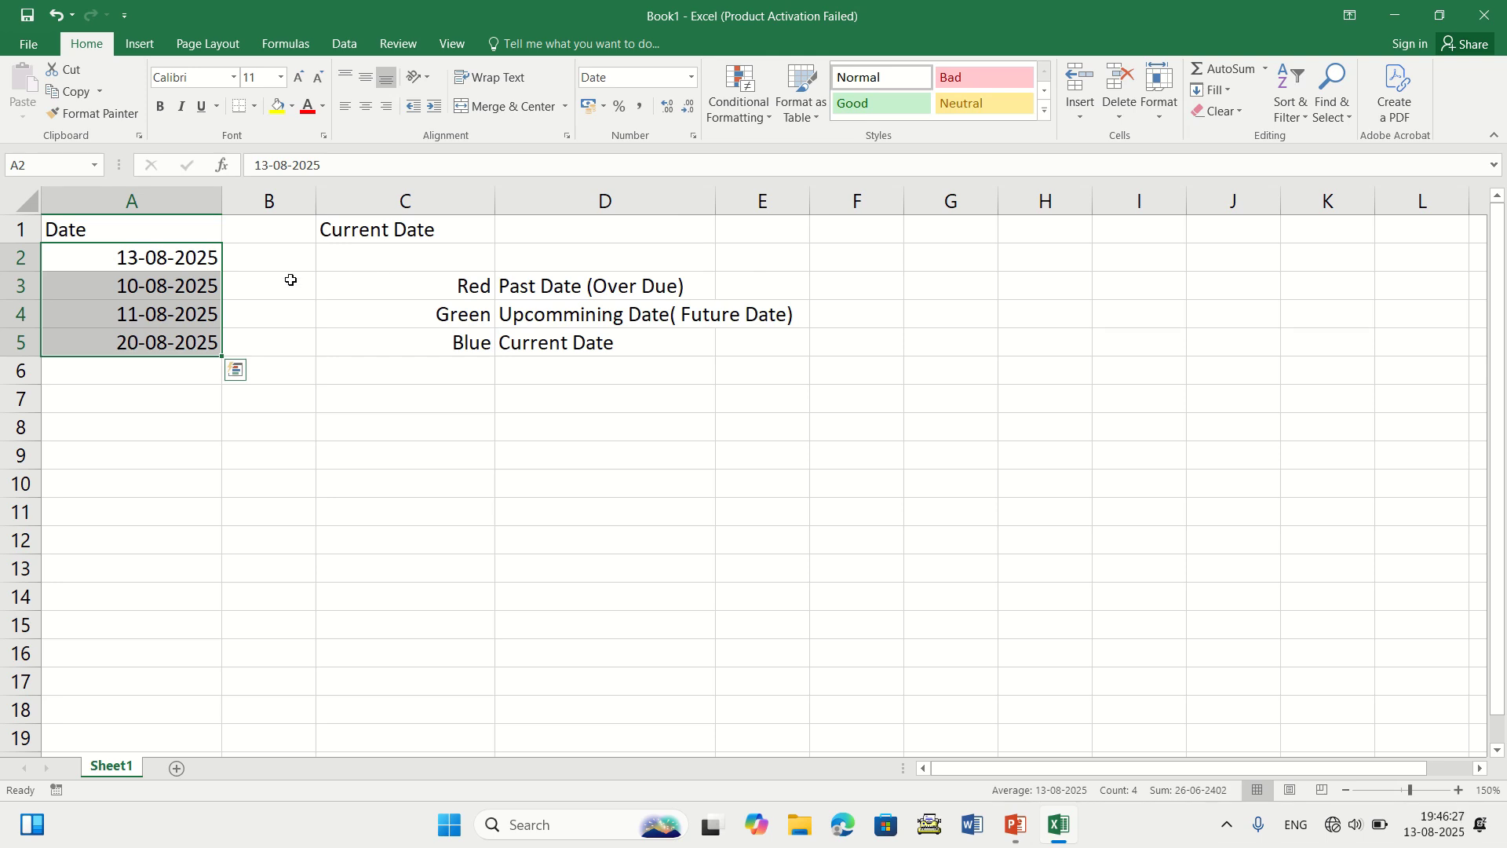
{"action": "left_click", "coordinate": [524, 291]}
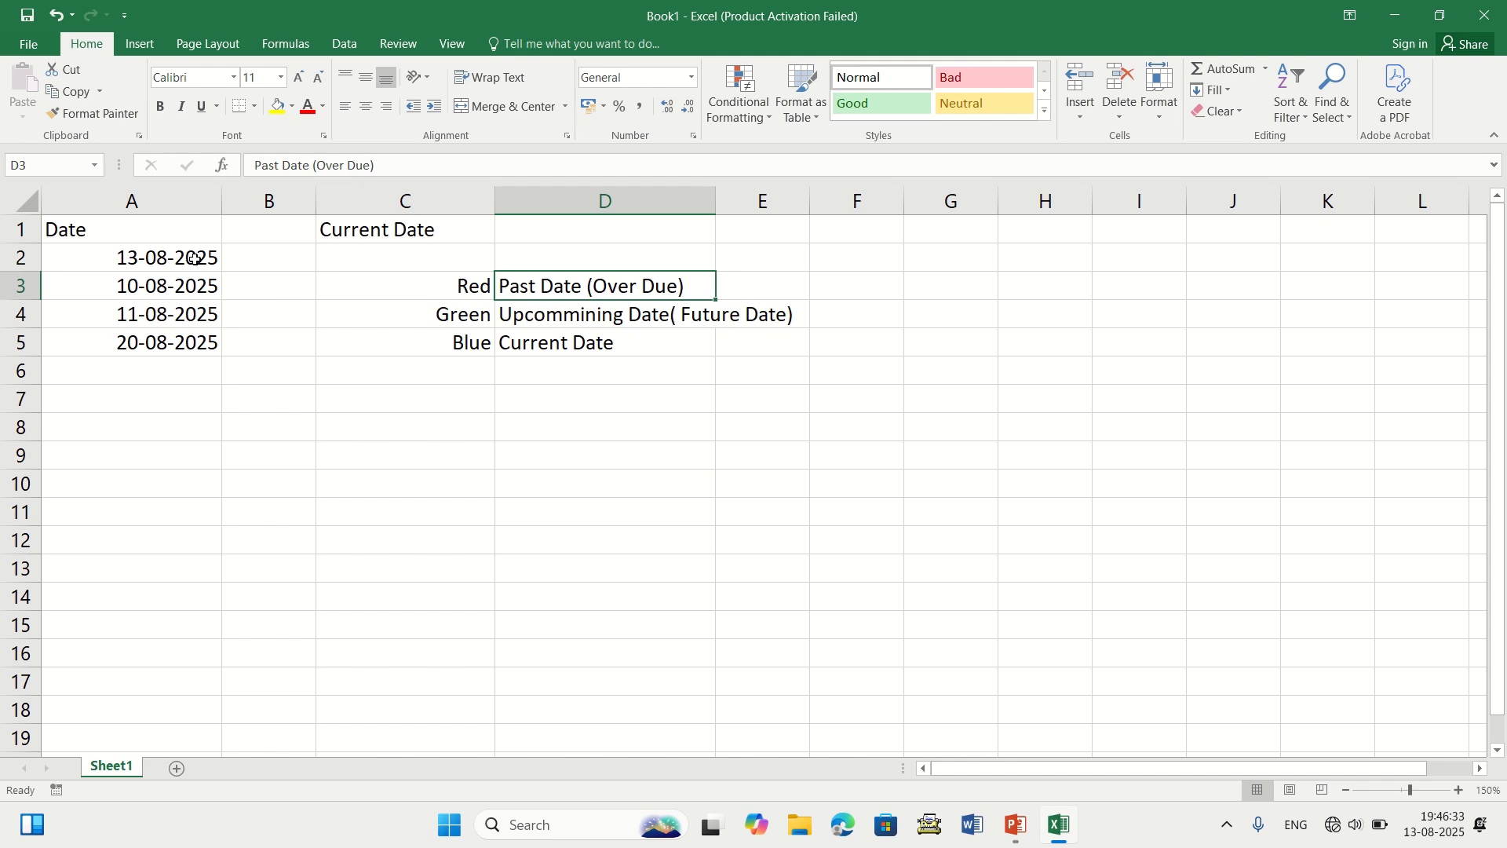
{"action": "left_click_drag", "start_coordinate": [194, 258], "coordinate": [181, 333]}
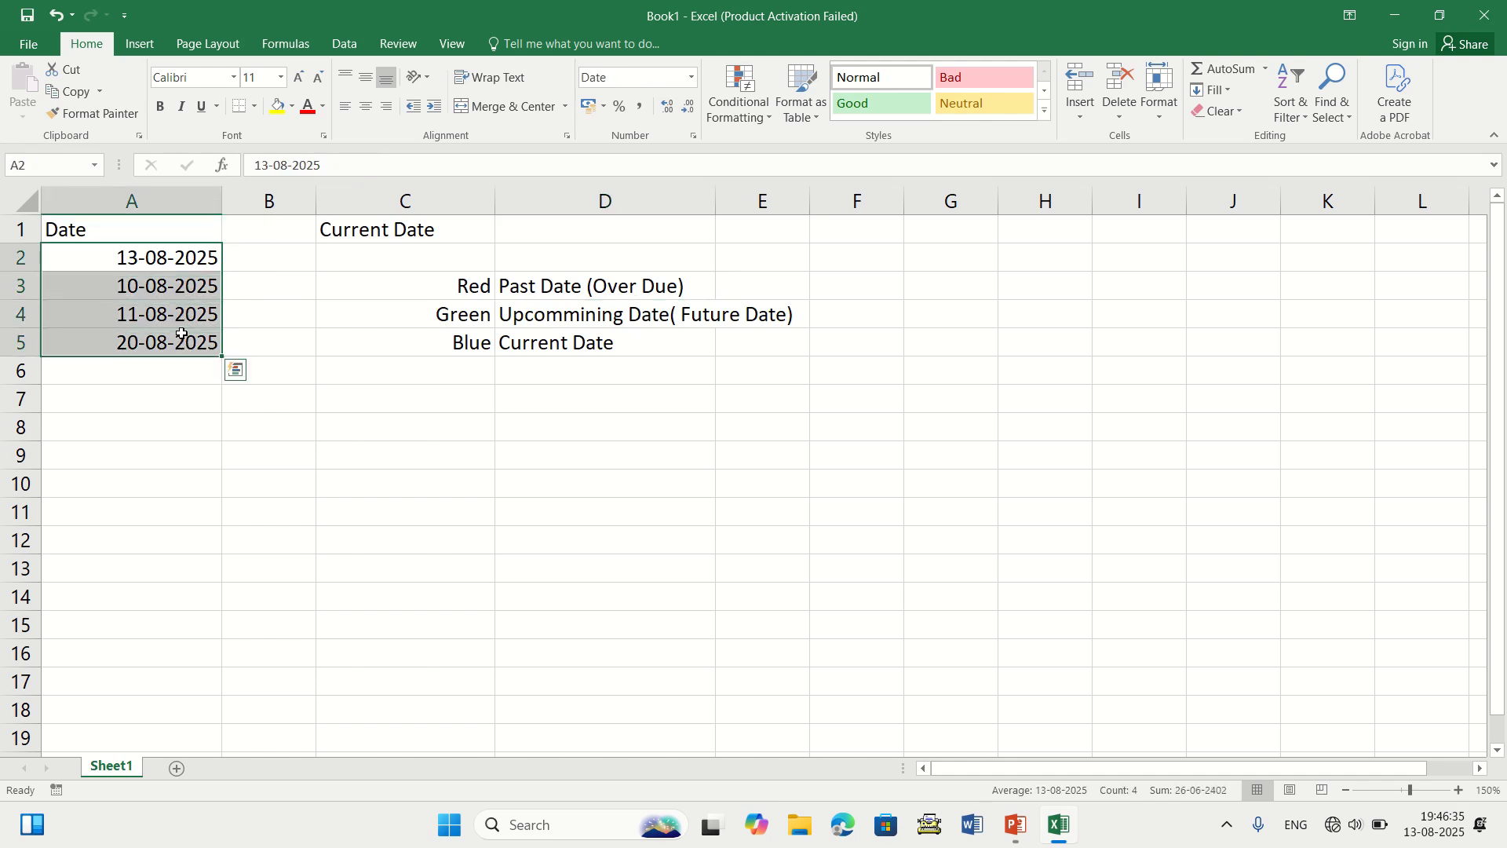
{"action": "left_click_drag", "start_coordinate": [146, 259], "coordinate": [165, 330]}
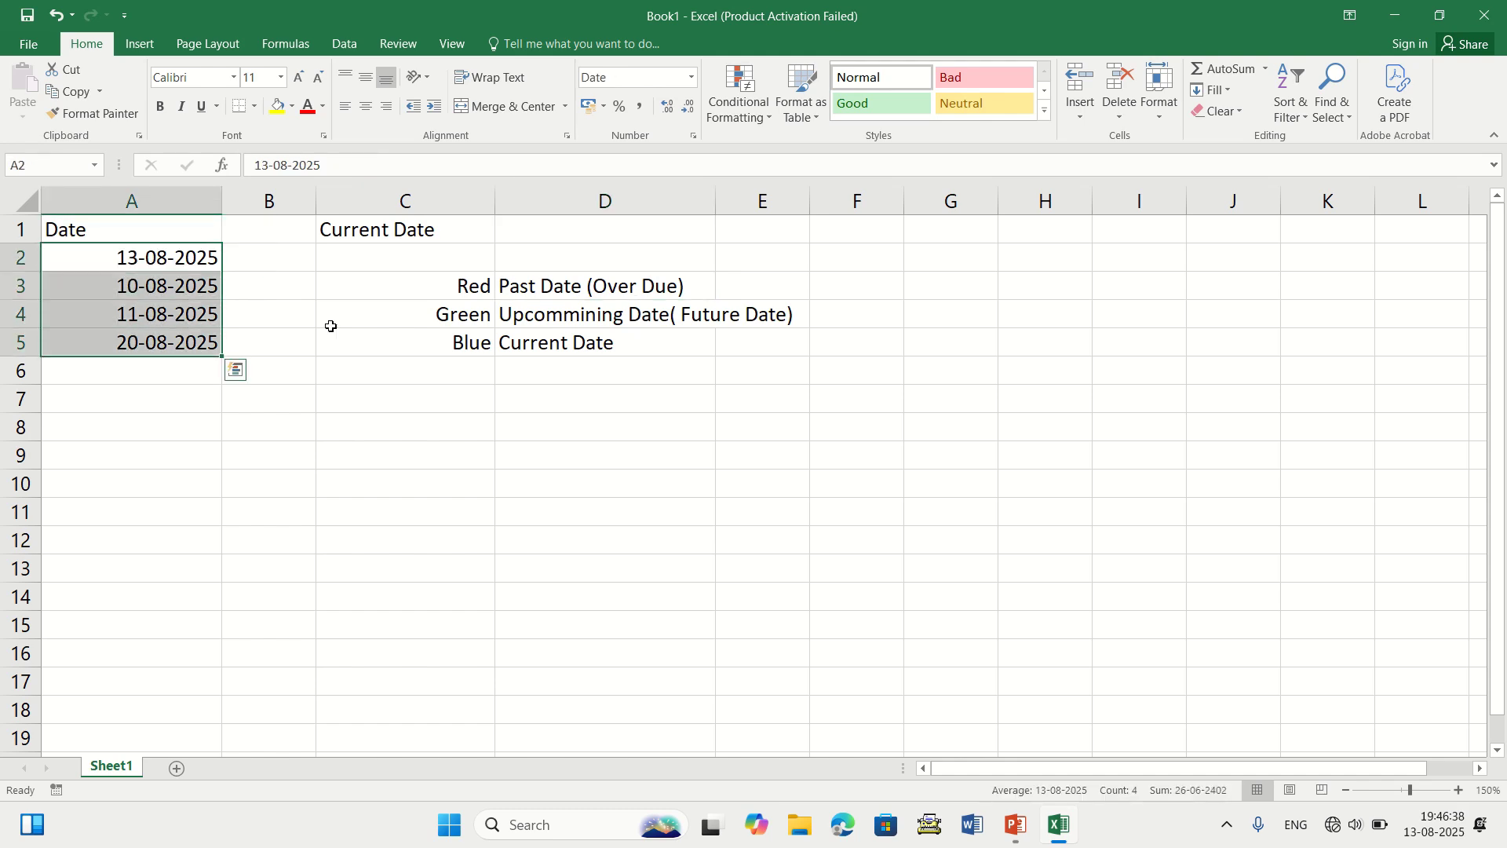
{"action": "left_click", "coordinate": [557, 324]}
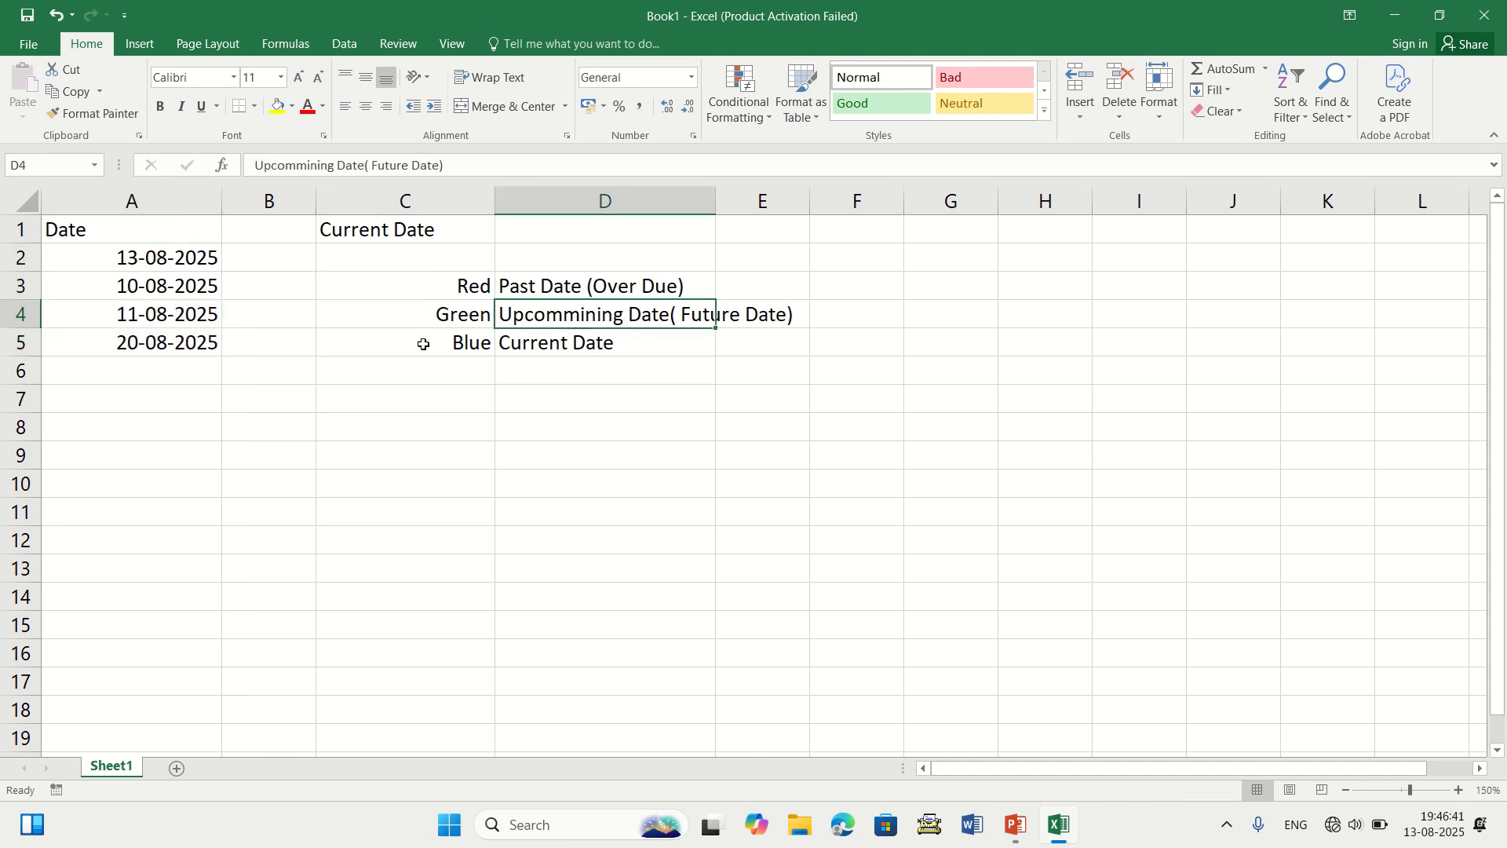
{"action": "left_click", "coordinate": [188, 343]}
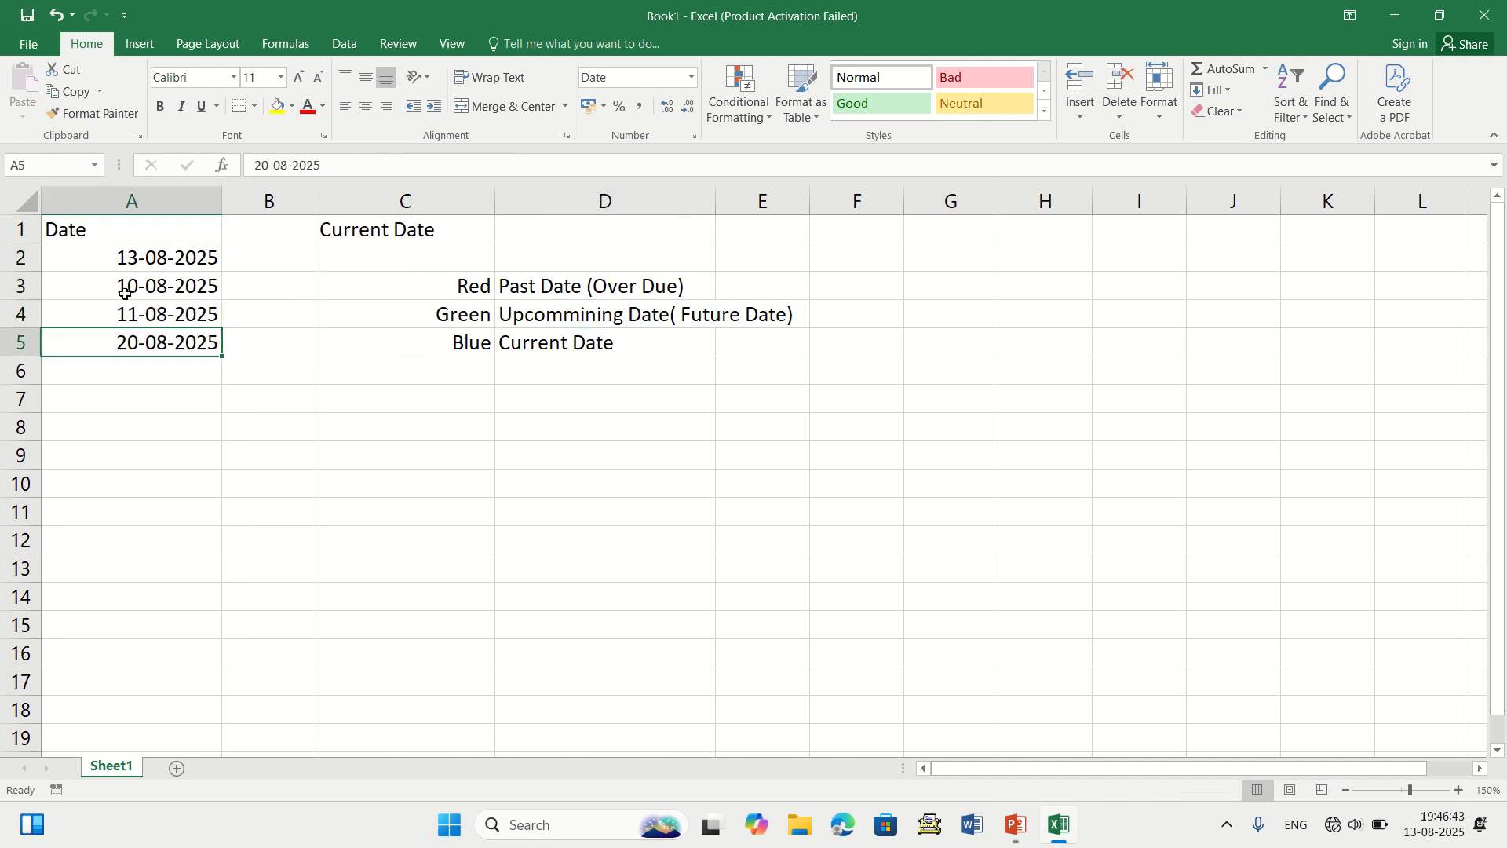
{"action": "left_click_drag", "start_coordinate": [174, 259], "coordinate": [219, 338]}
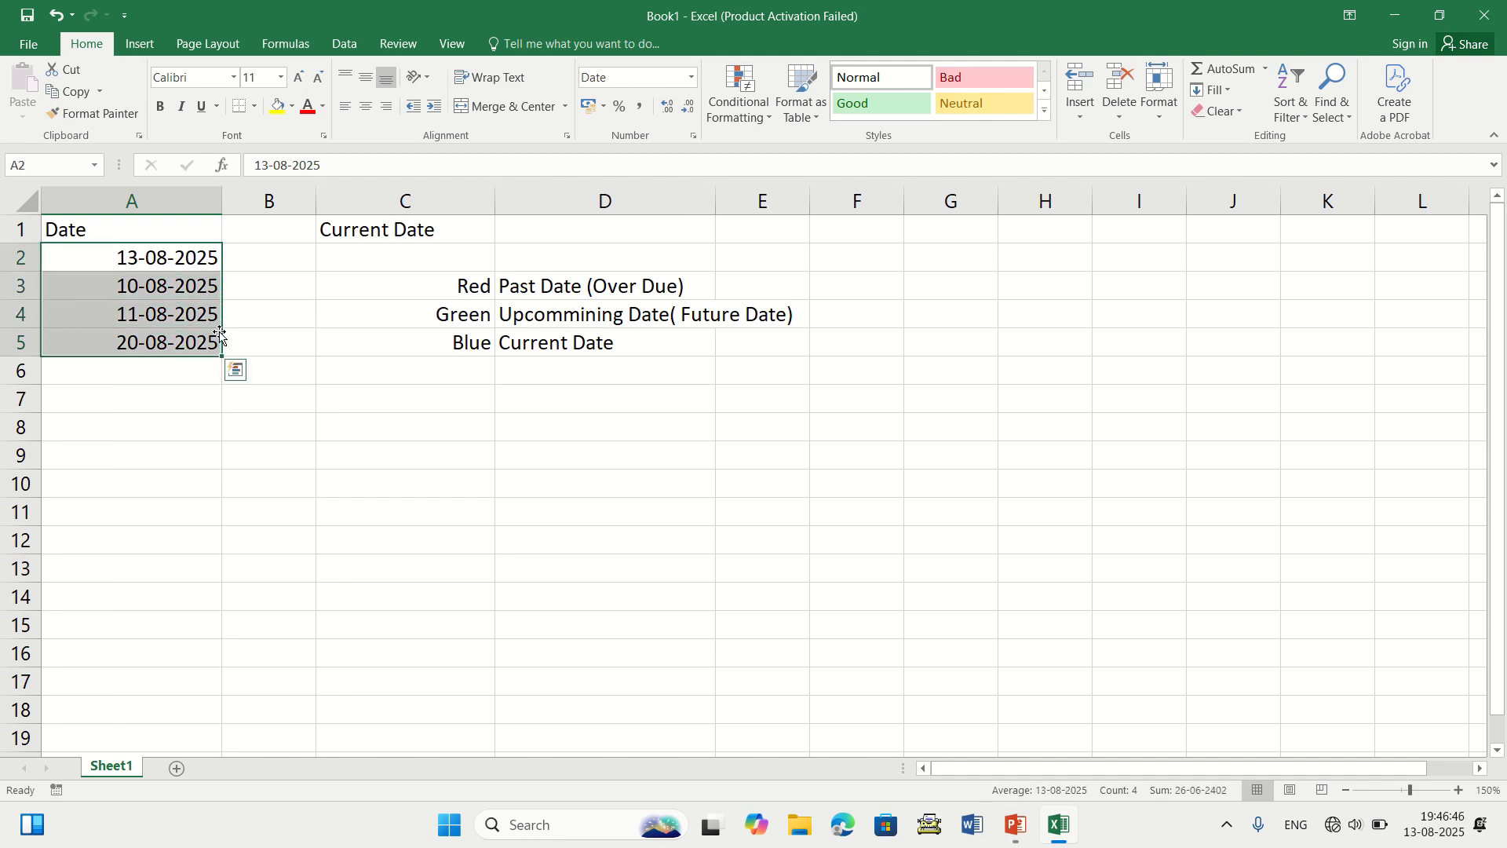
{"action": "left_click", "coordinate": [581, 345]}
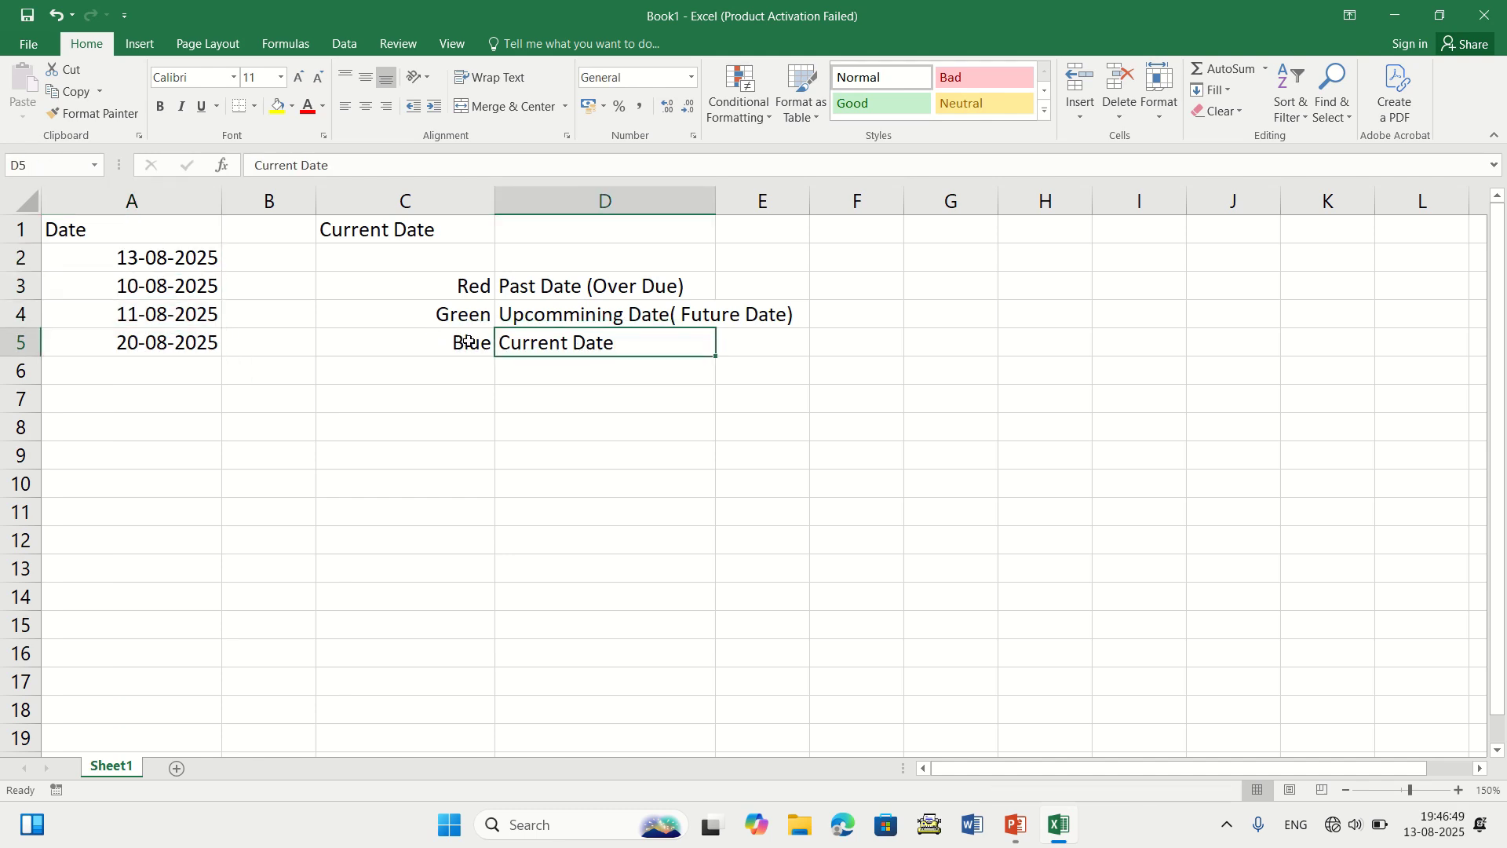
{"action": "left_click_drag", "start_coordinate": [205, 262], "coordinate": [201, 345]}
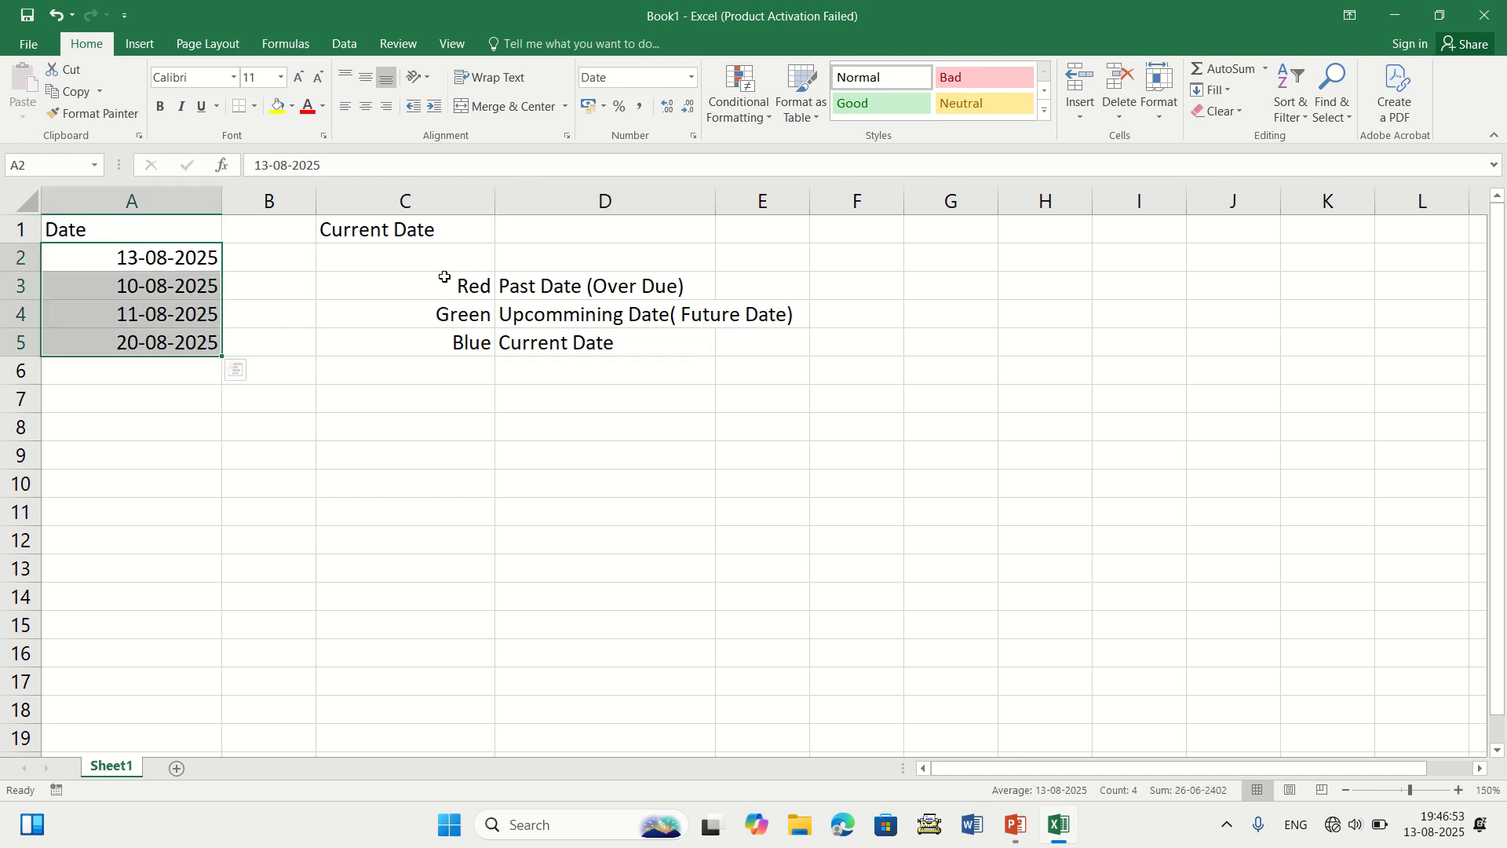
{"action": "left_click", "coordinate": [347, 277]}
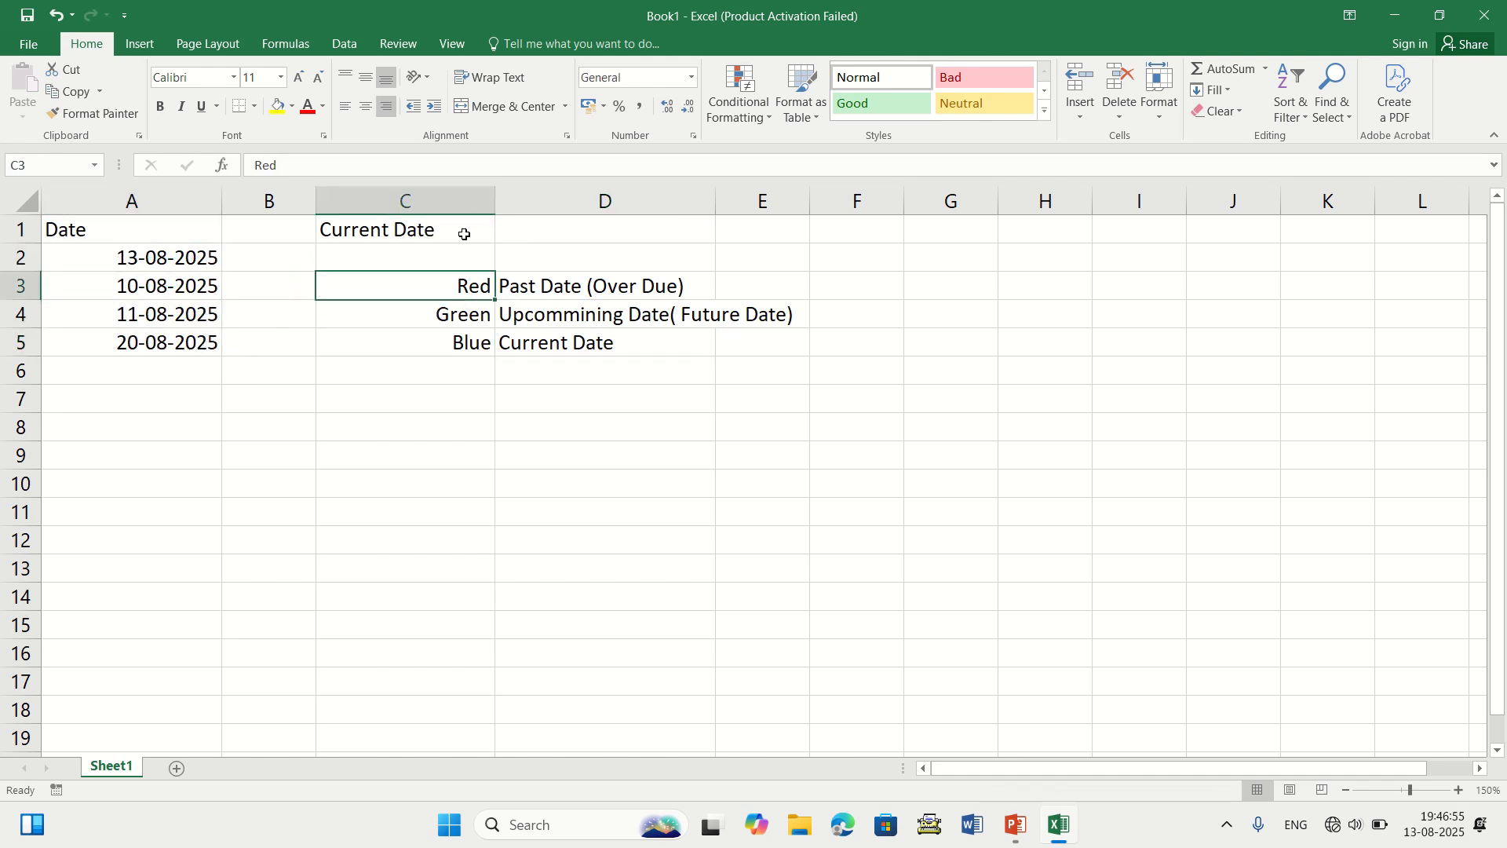
- Enter the formula =TODAY() in D1, beside the Current Date label
{"action": "left_click", "coordinate": [534, 236]}
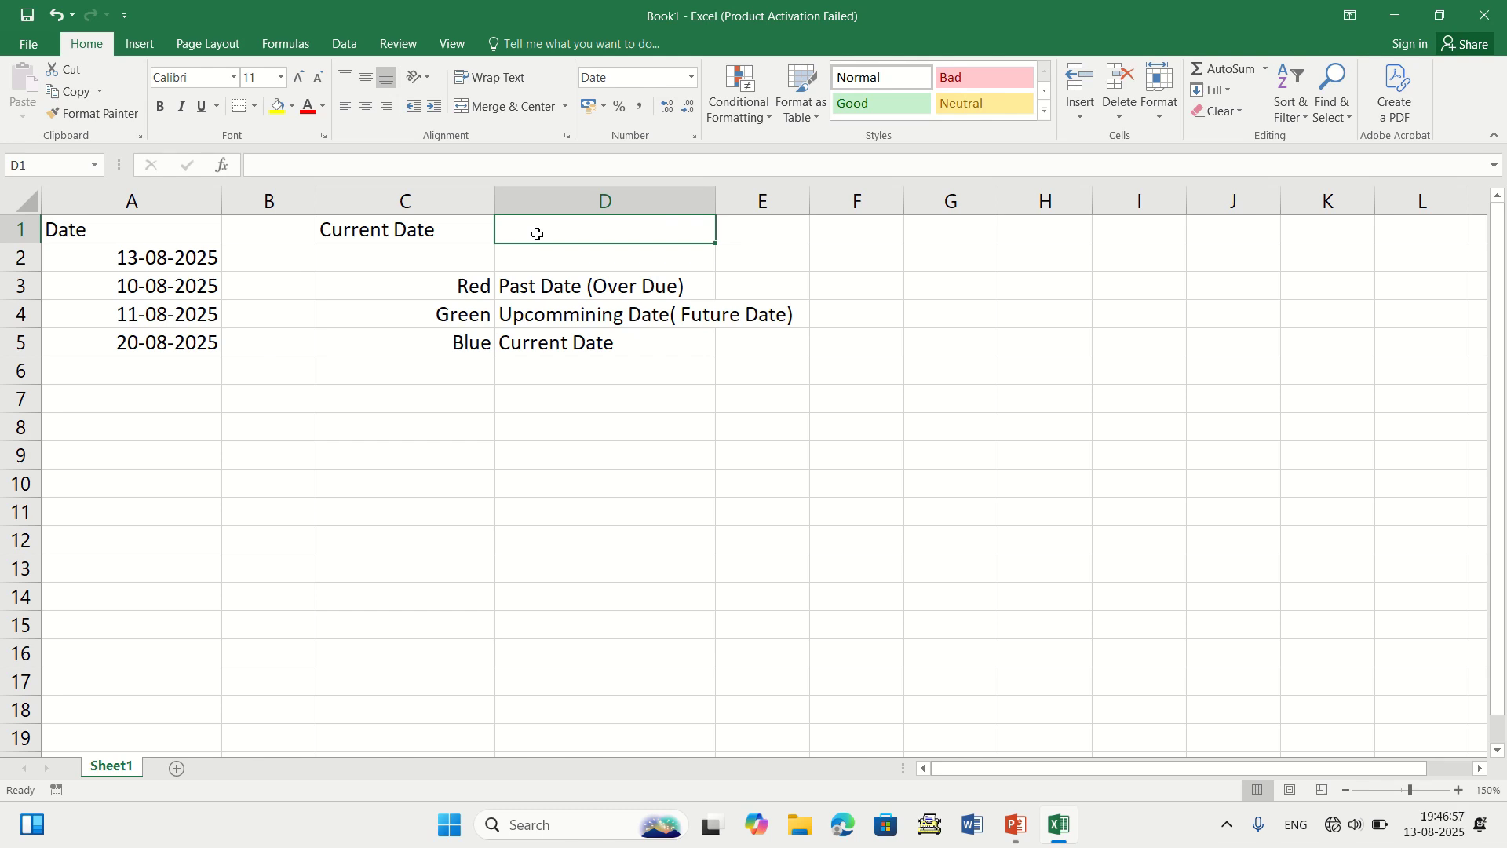
{"action": "type", "text": "=today"}
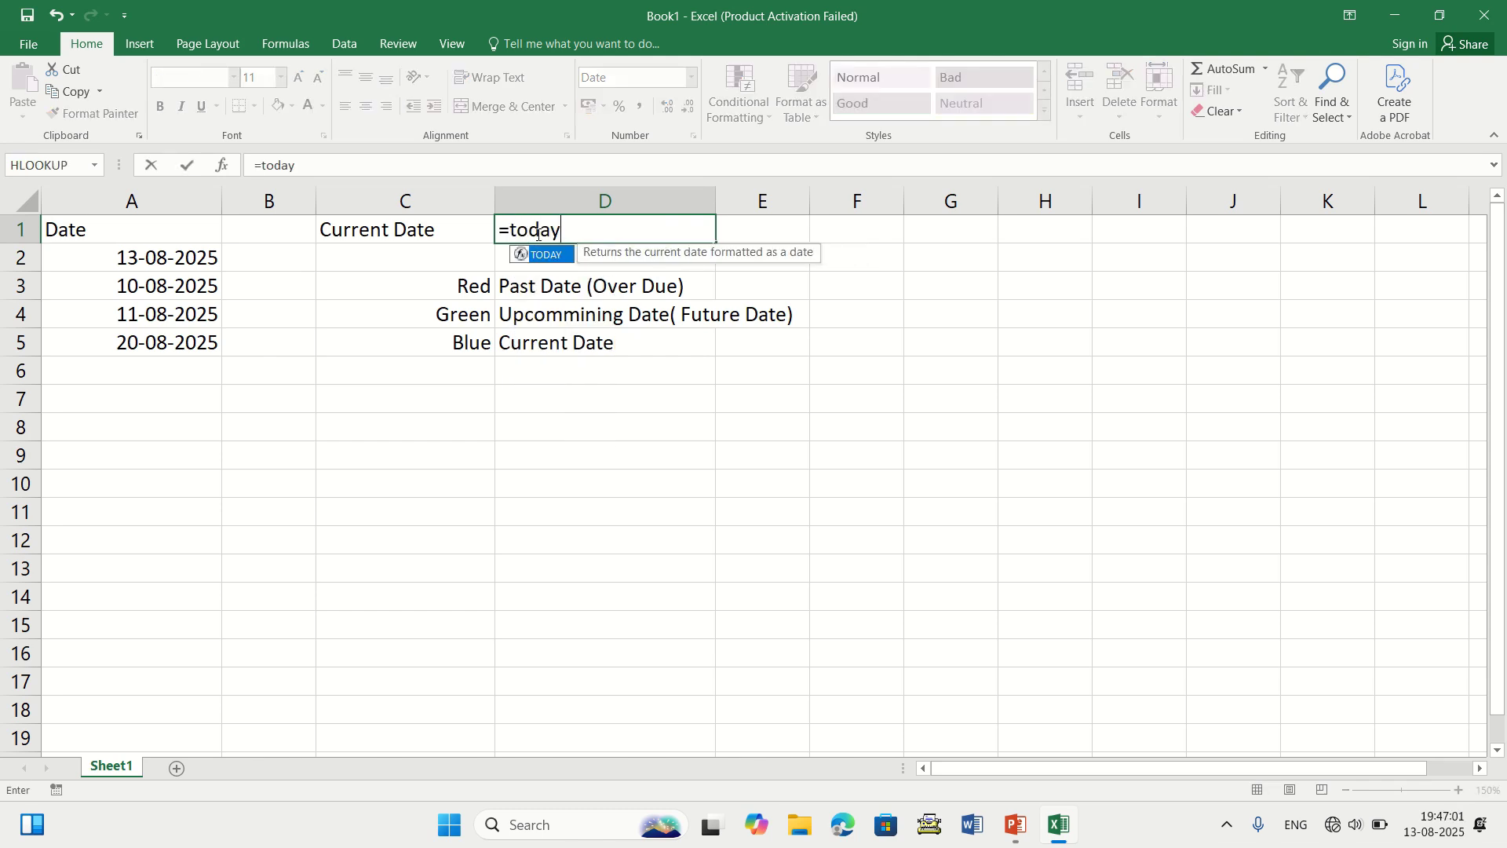
{"action": "type", "text": "("}
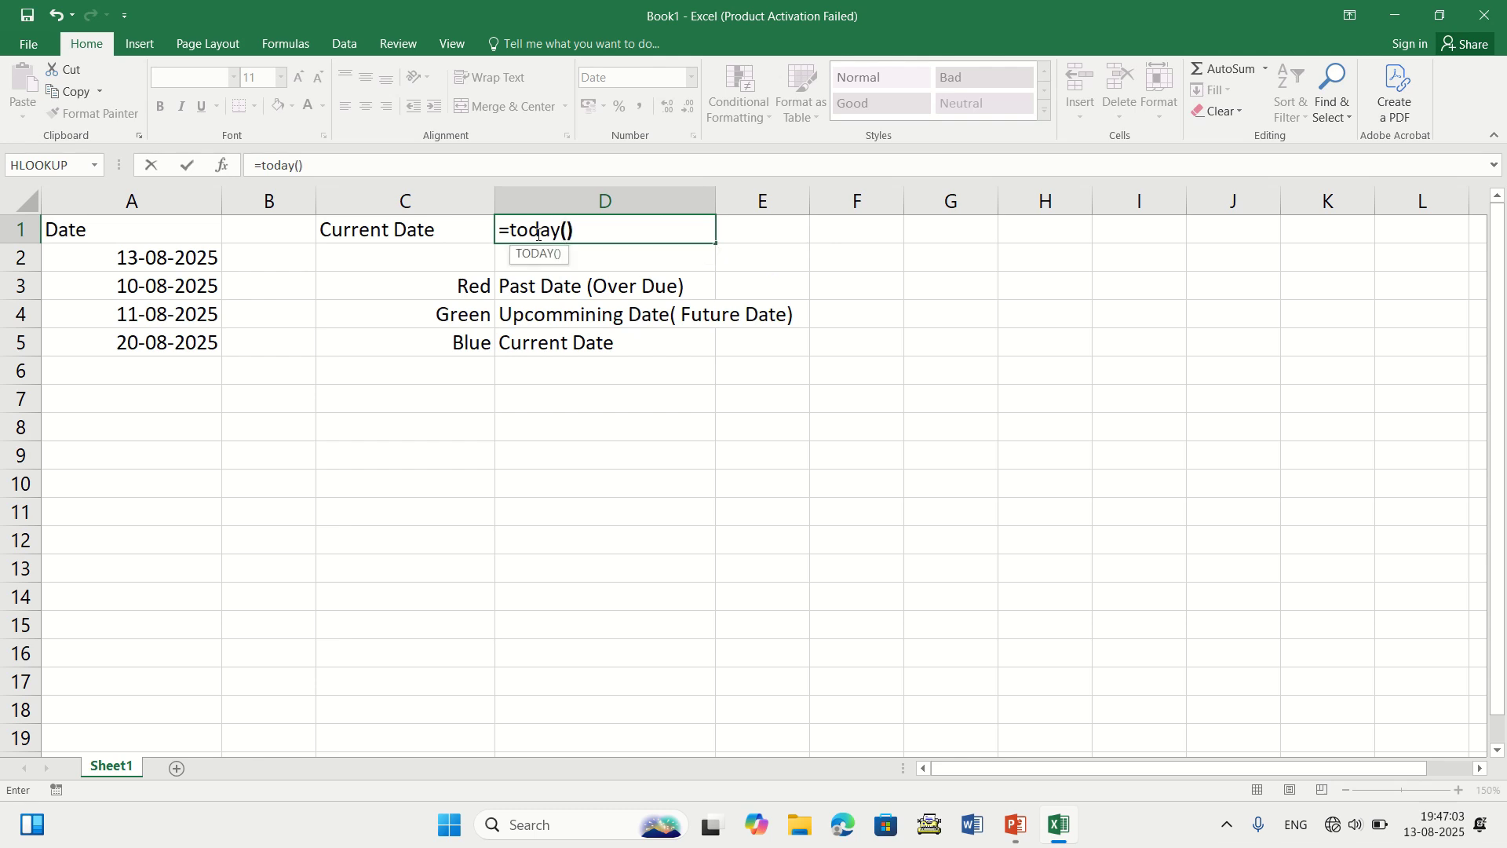
{"action": "type", "text": ")"}
{"action": "key", "text": "Return"}
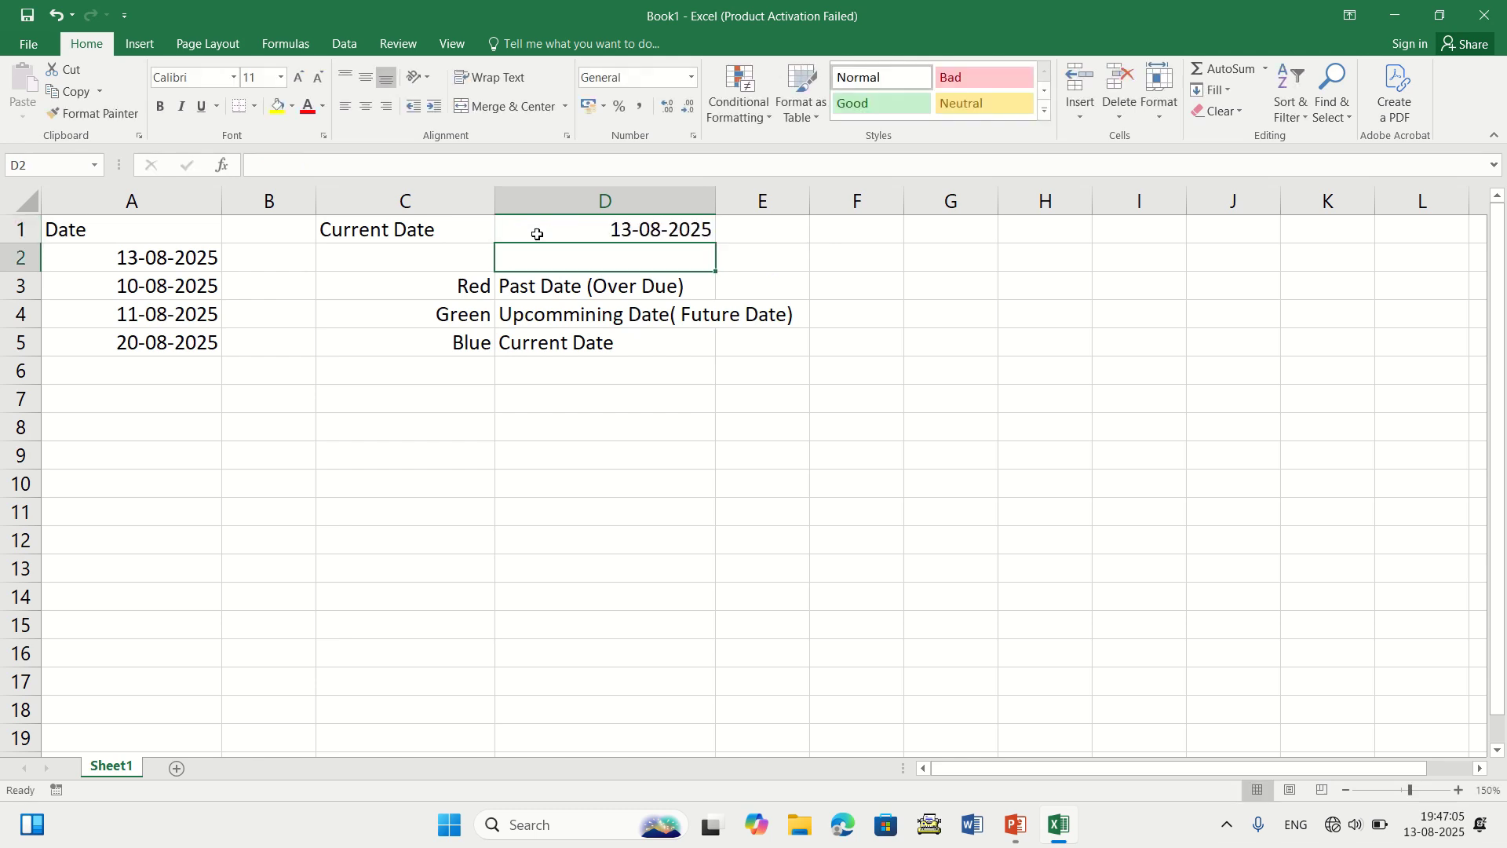
{"action": "left_click", "coordinate": [599, 231]}
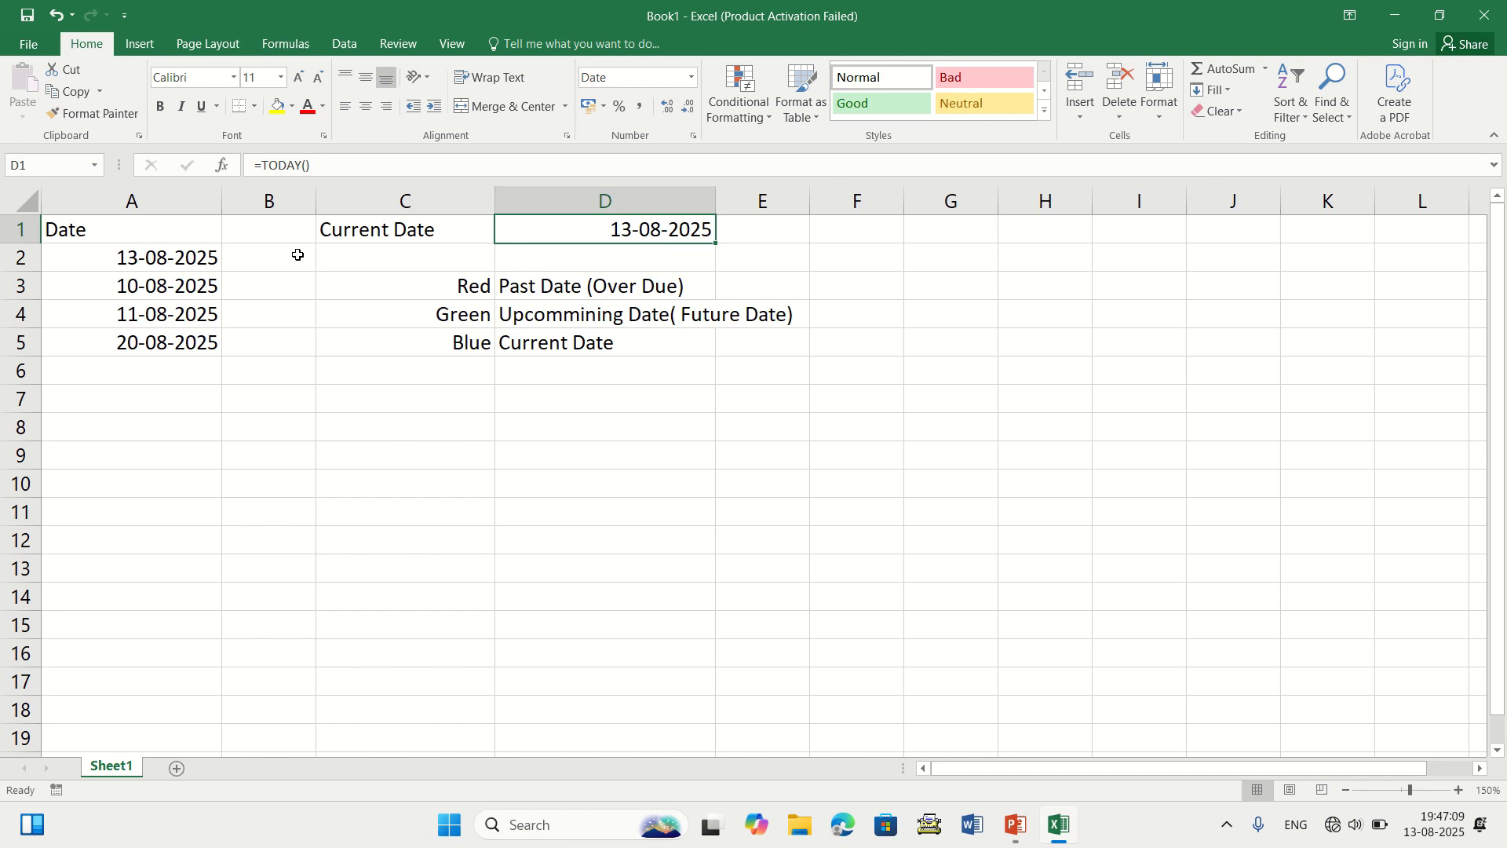
- Compare the dates in A2:A5 with the current date in D1 and the past-date entry of the colour legend
{"action": "left_click_drag", "start_coordinate": [185, 263], "coordinate": [175, 343]}
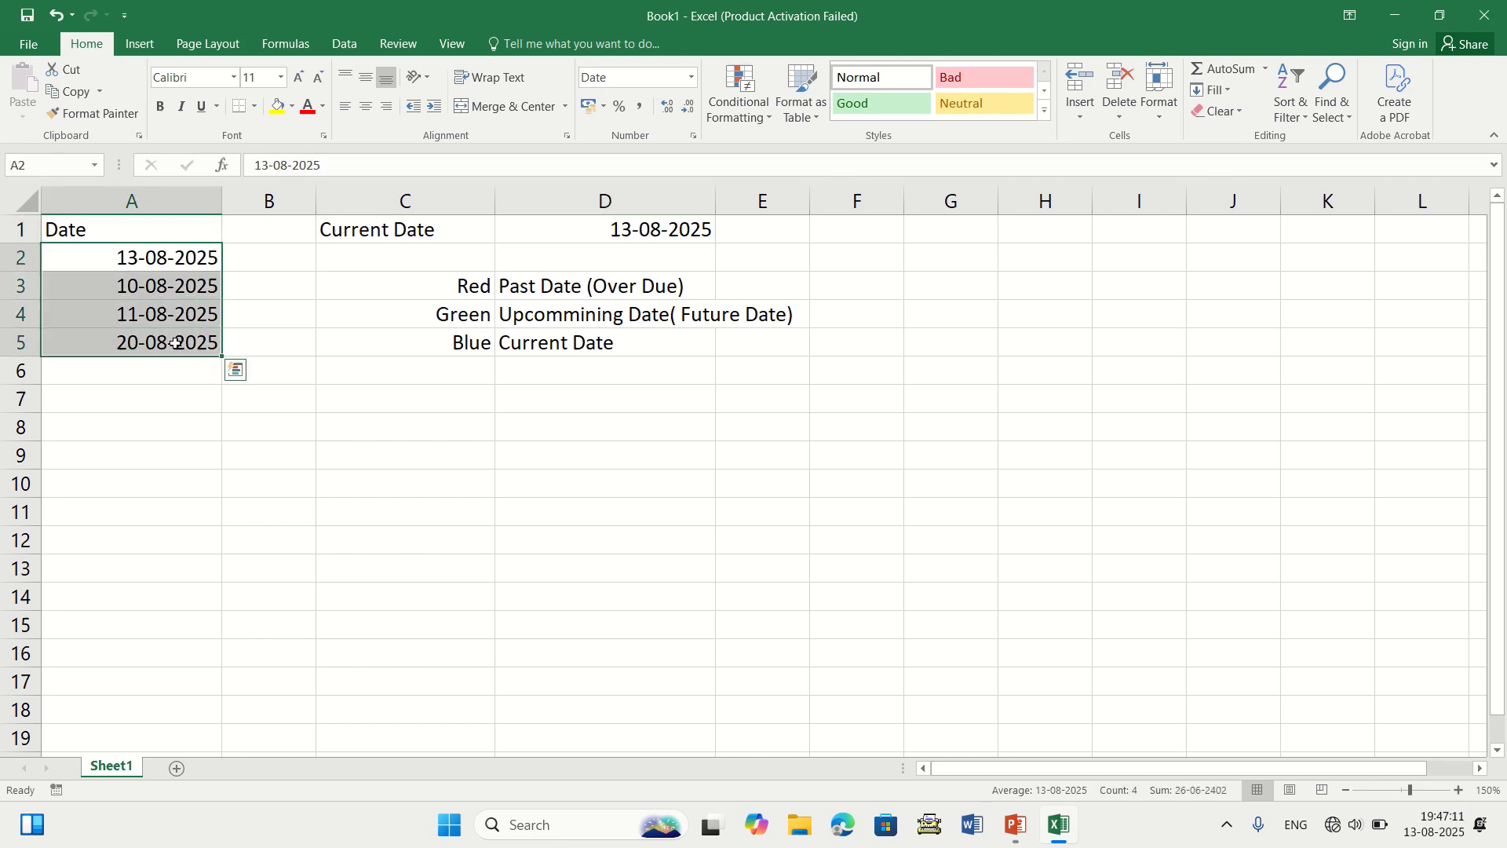
{"action": "left_click", "coordinate": [461, 288]}
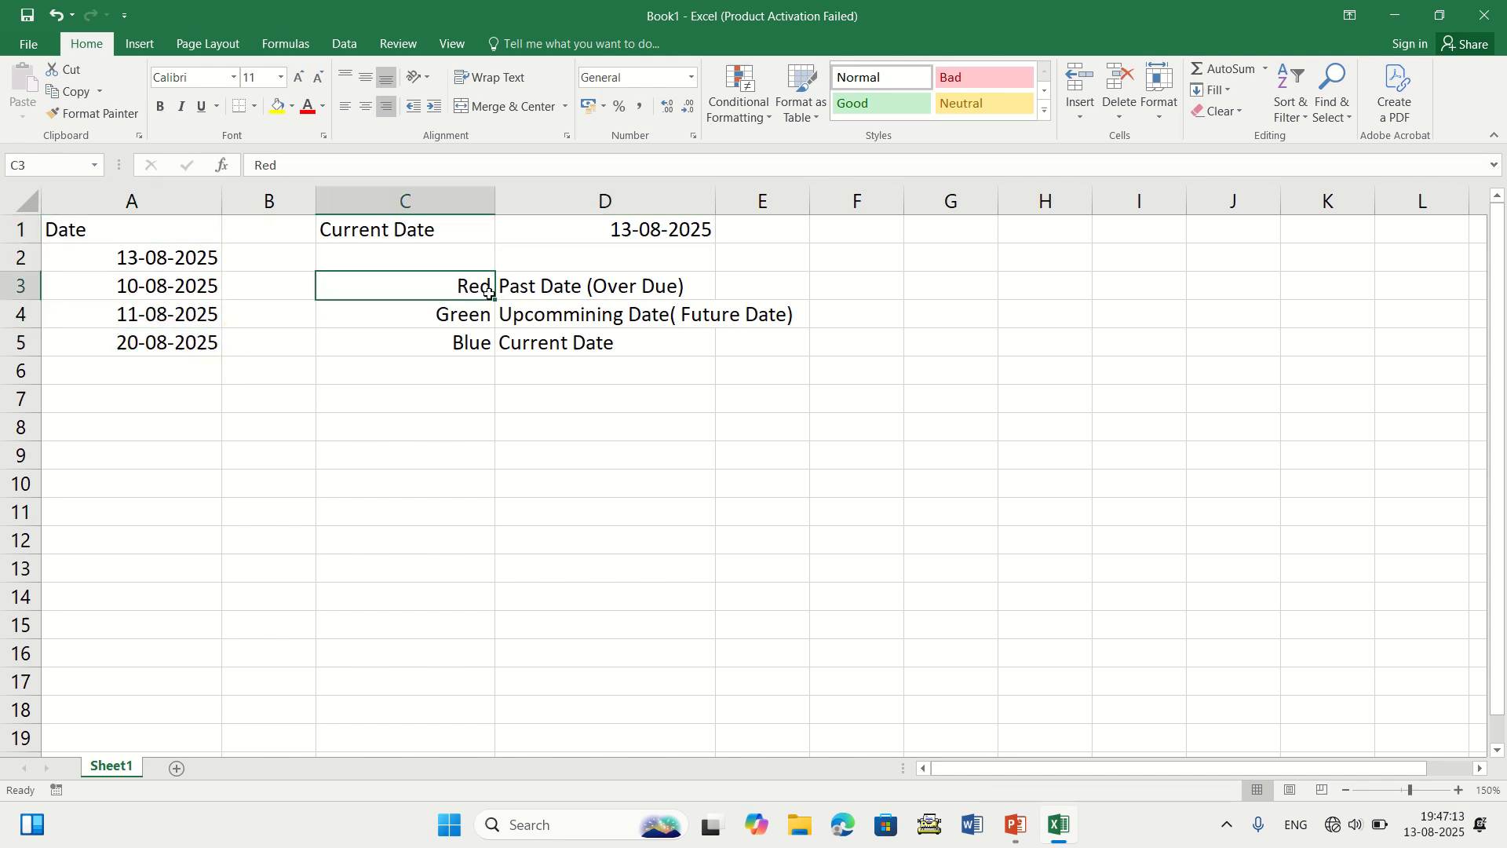
{"action": "left_click", "coordinate": [584, 295]}
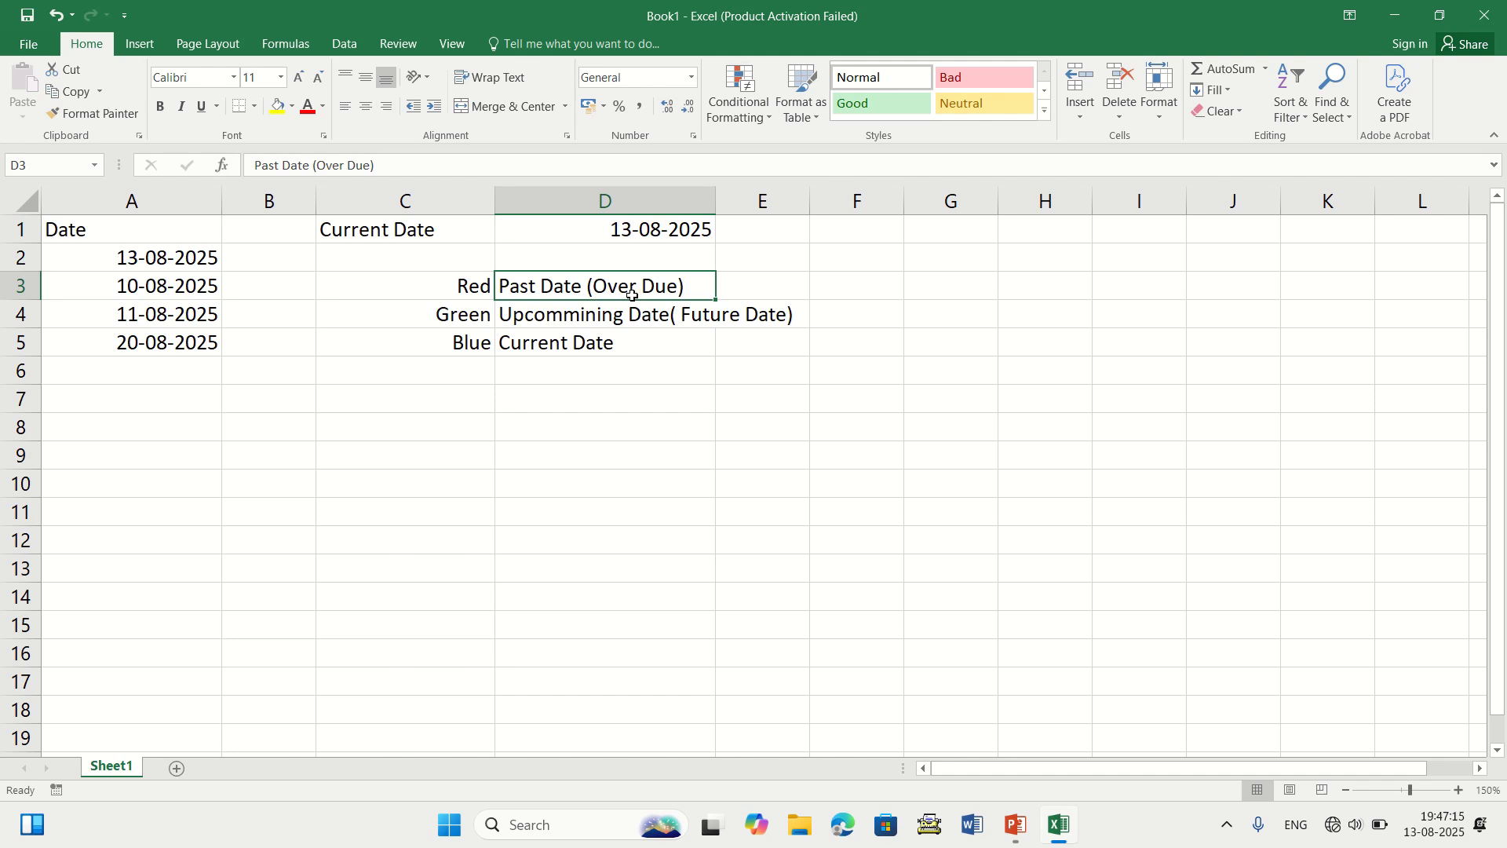
{"action": "left_click", "coordinate": [472, 288]}
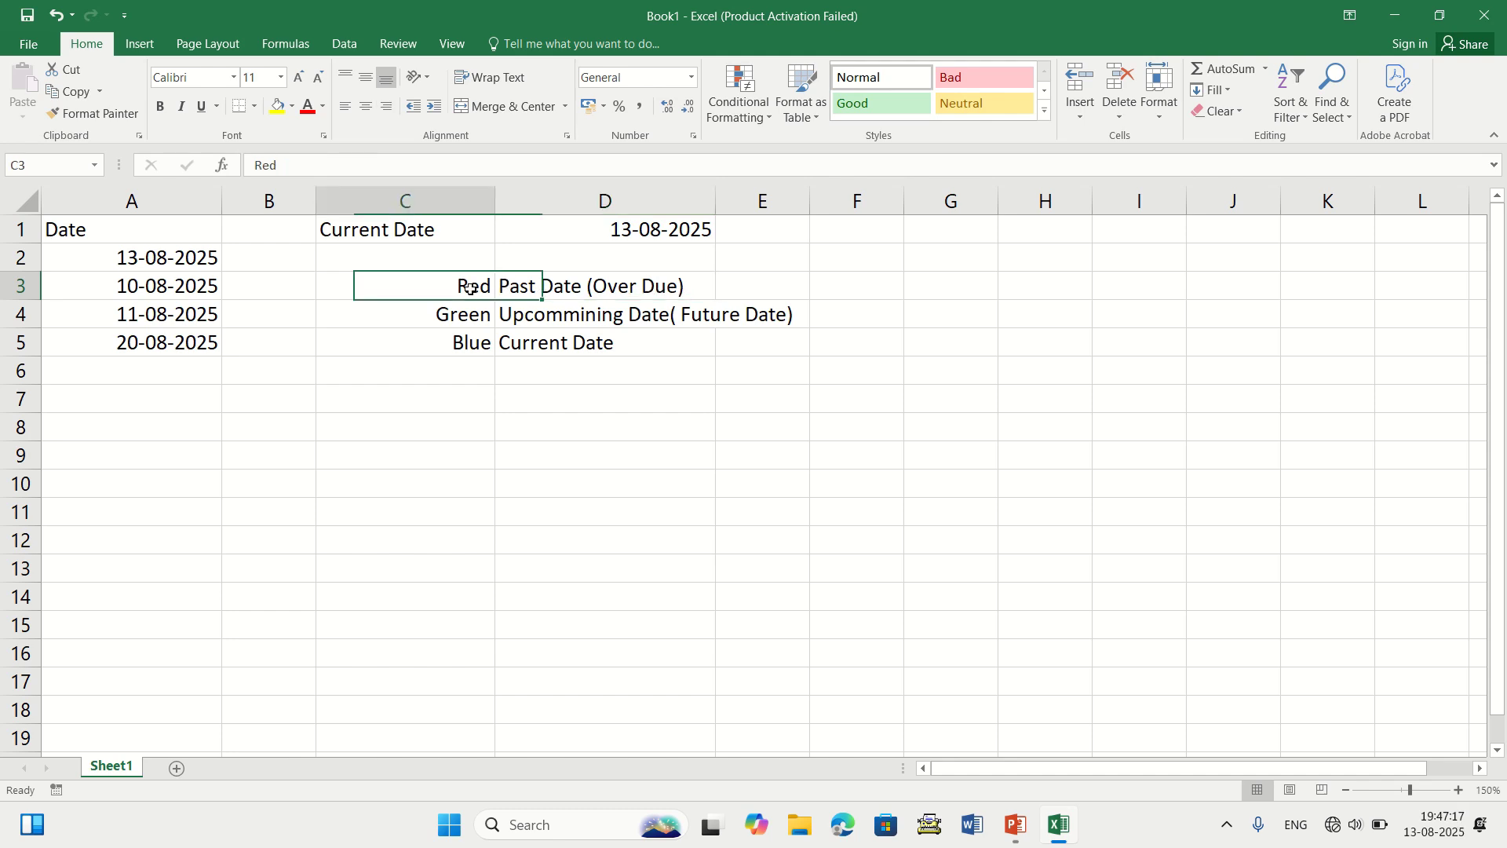
{"action": "left_click", "coordinate": [188, 266]}
{"action": "left_click_drag", "start_coordinate": [189, 266], "coordinate": [178, 346]}
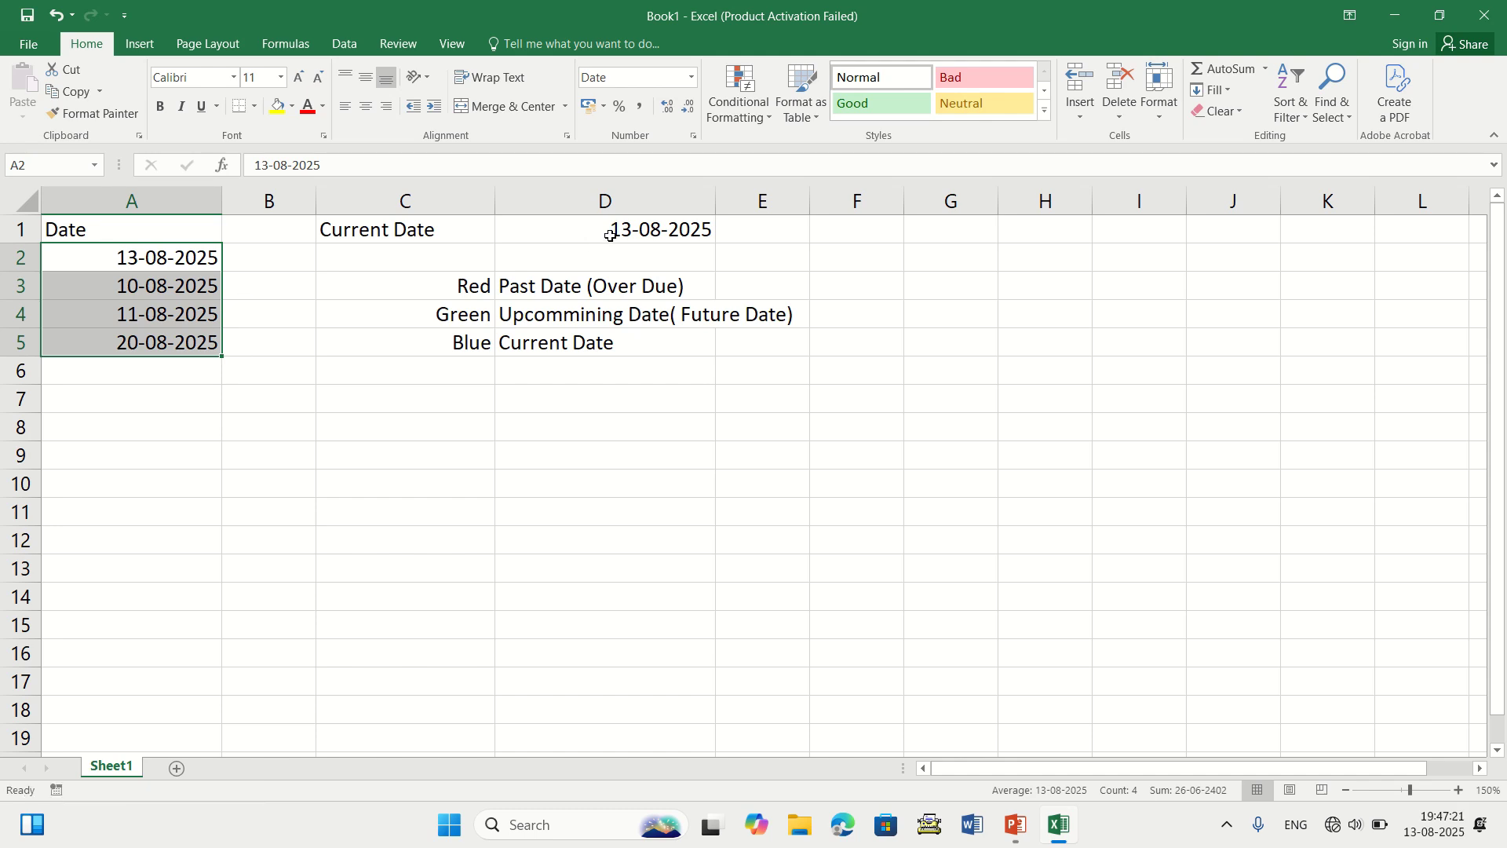
{"action": "left_click", "coordinate": [657, 233]}
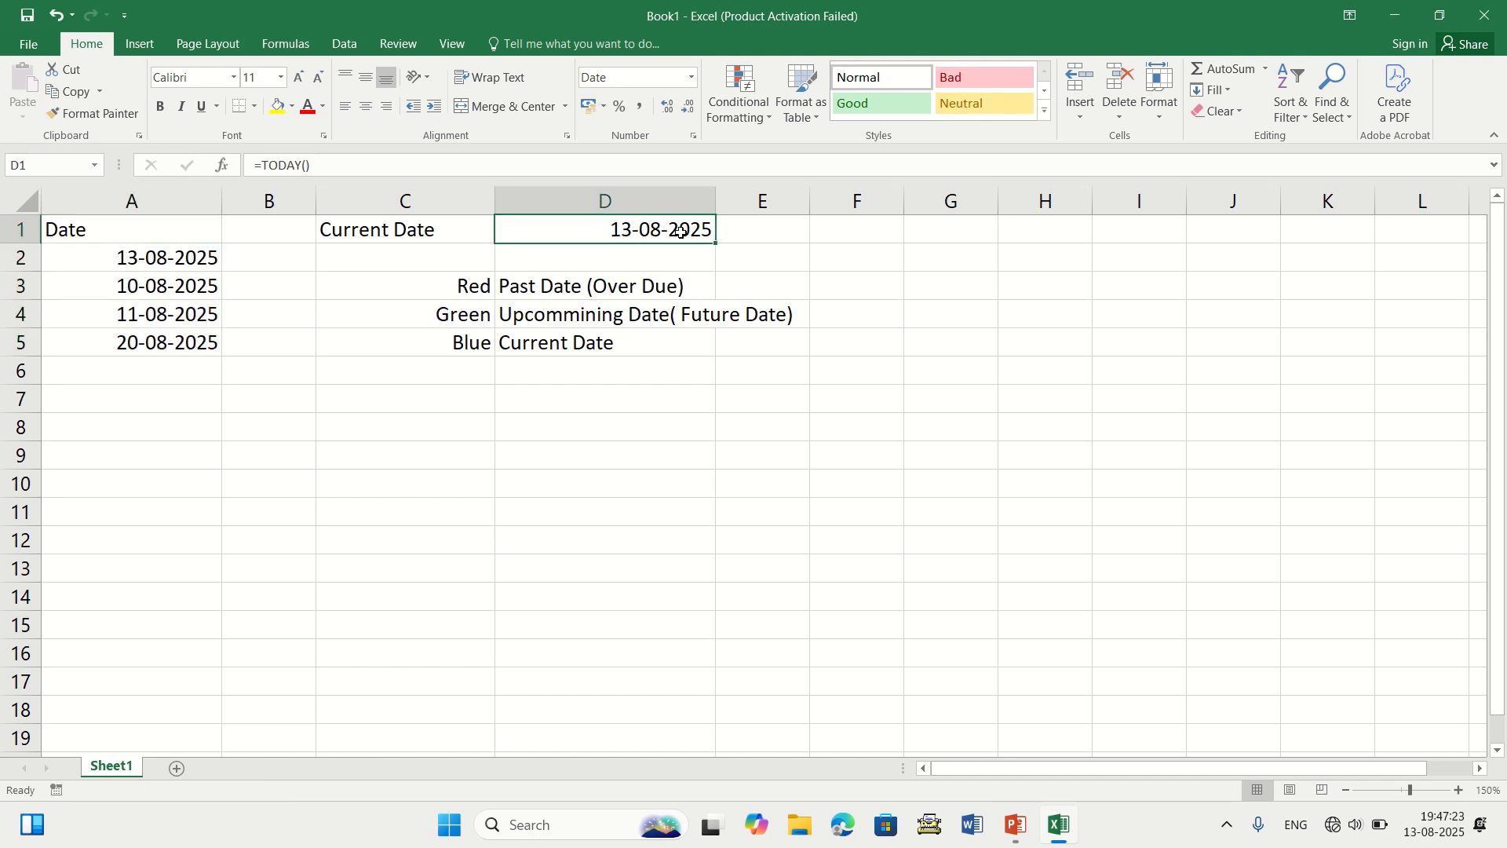
{"action": "left_click", "coordinate": [148, 351]}
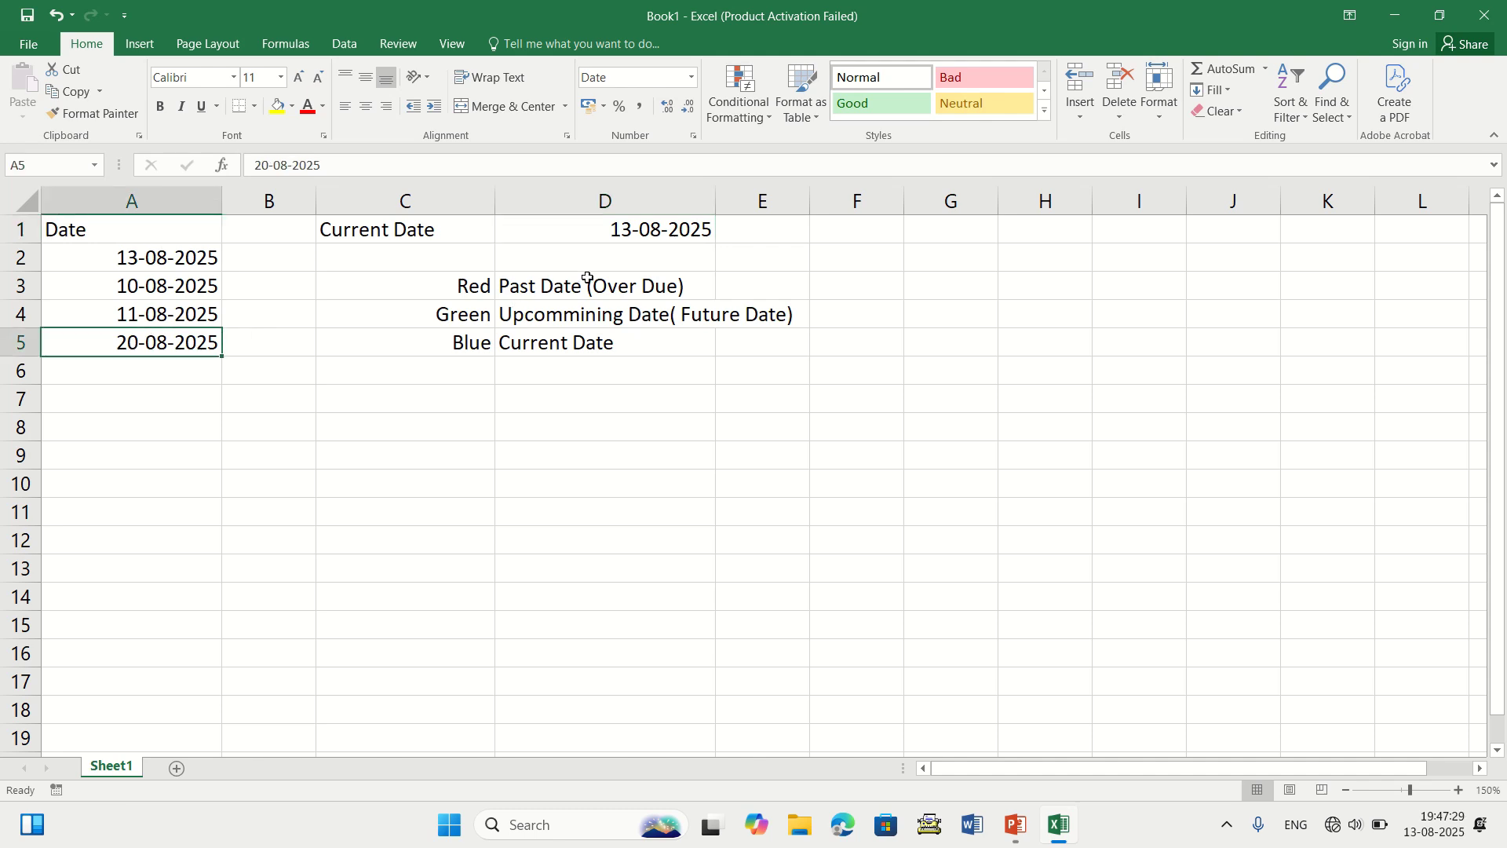
{"action": "left_click", "coordinate": [626, 231]}
{"action": "left_click", "coordinate": [175, 334]}
- Start a new conditional formatting rule for A2:A5 that uses a formula to determine which cells to format
{"action": "left_click_drag", "start_coordinate": [165, 259], "coordinate": [169, 342]}
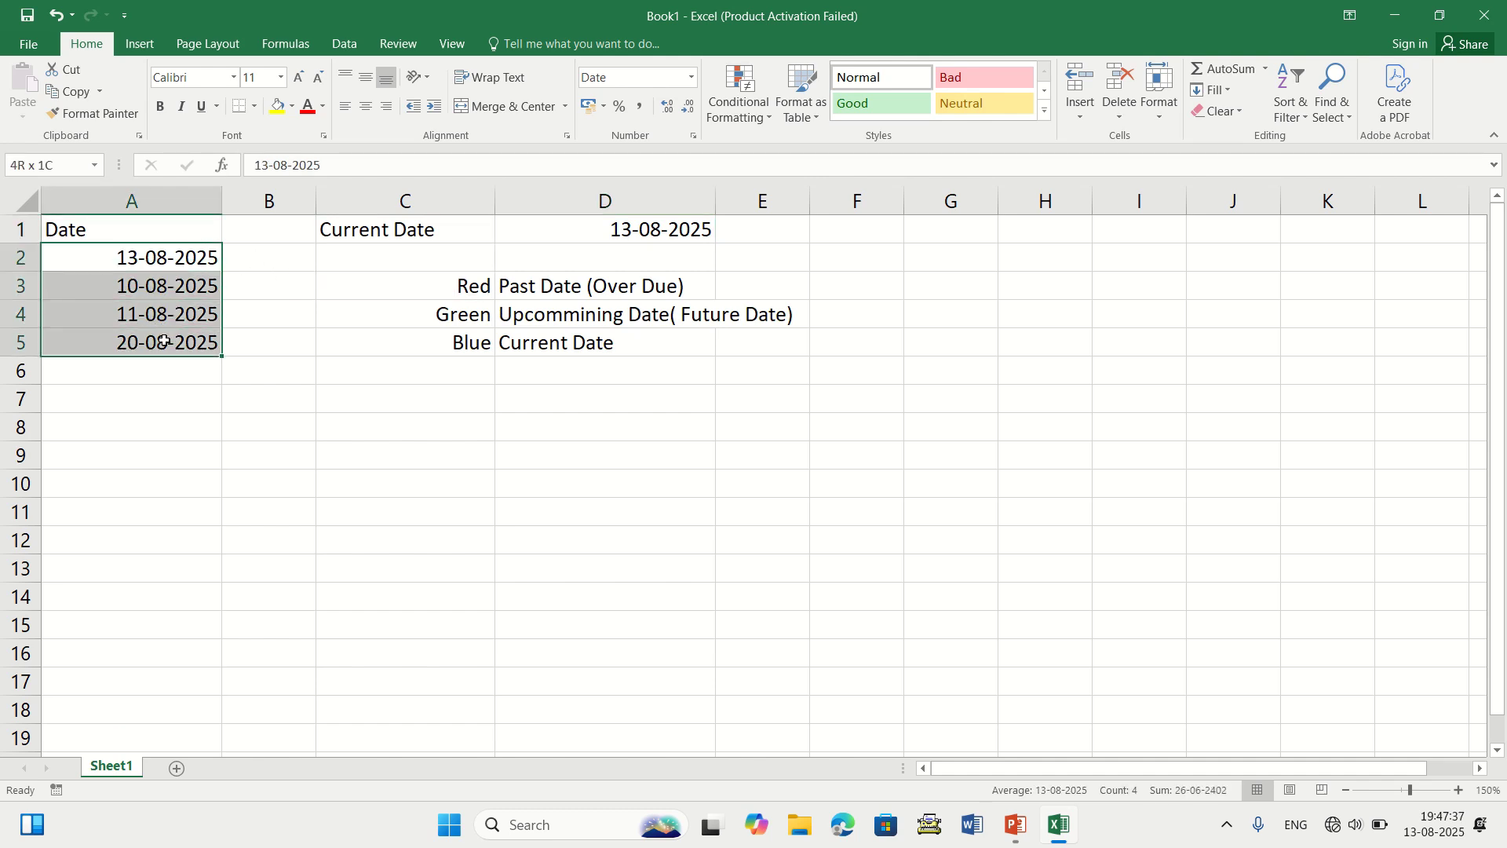
{"action": "left_click", "coordinate": [750, 117]}
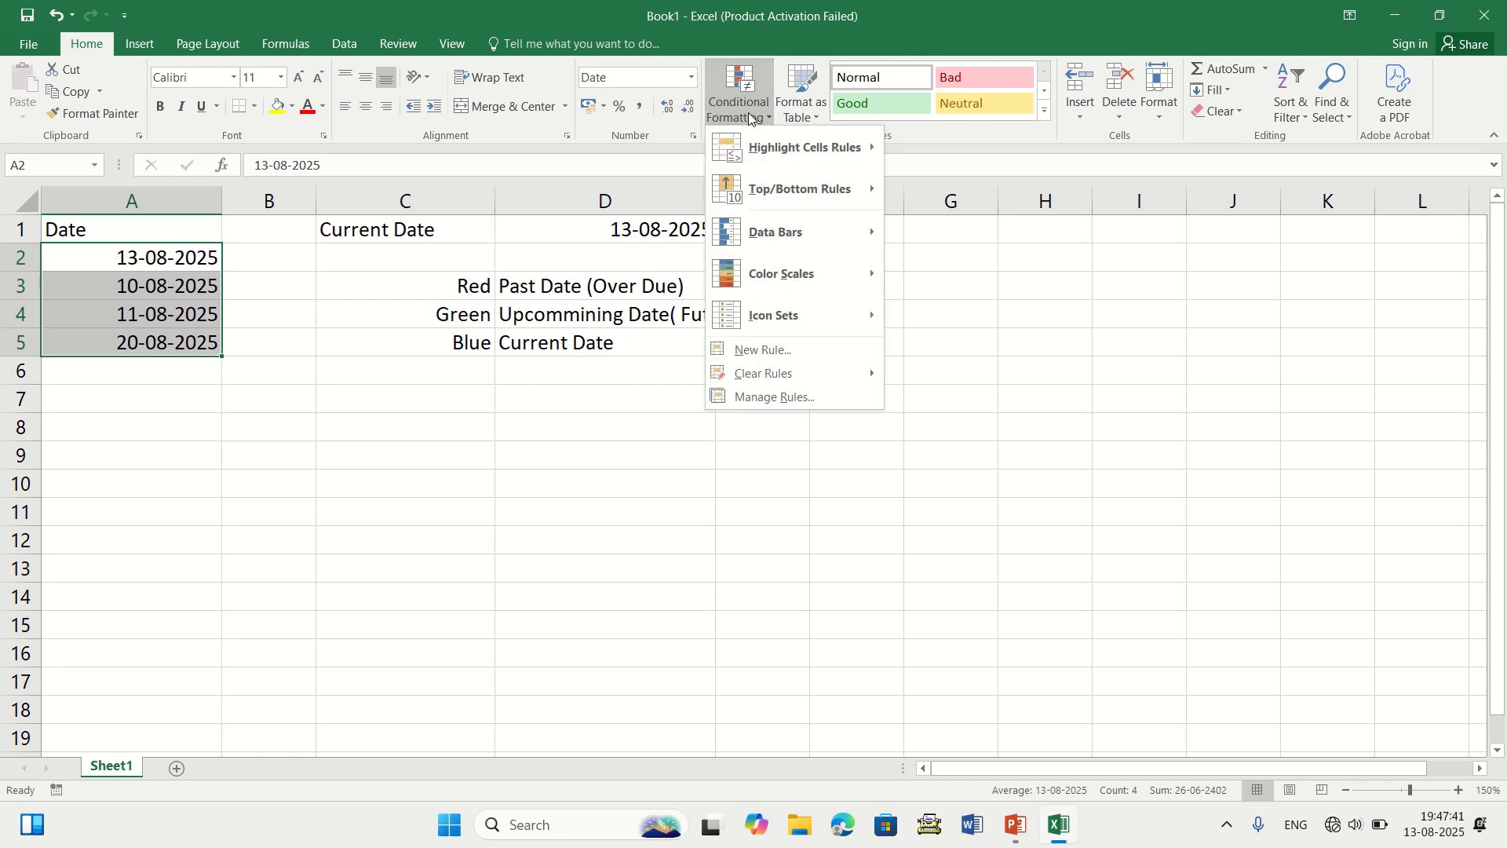
{"action": "left_click", "coordinate": [794, 355]}
{"action": "left_click_drag", "start_coordinate": [608, 33], "coordinate": [1030, 208]}
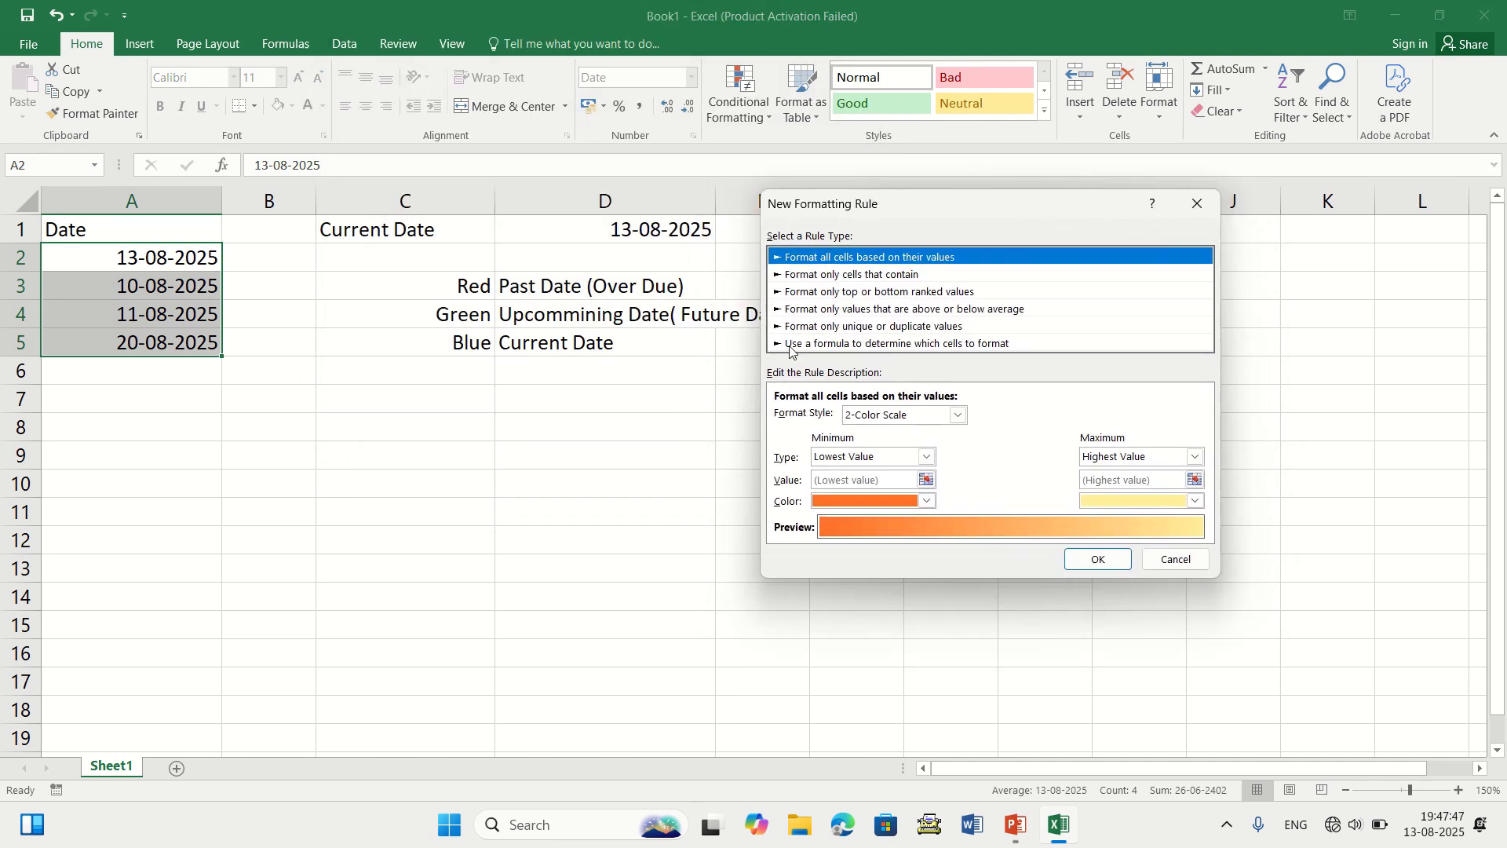
{"action": "left_click", "coordinate": [831, 346]}
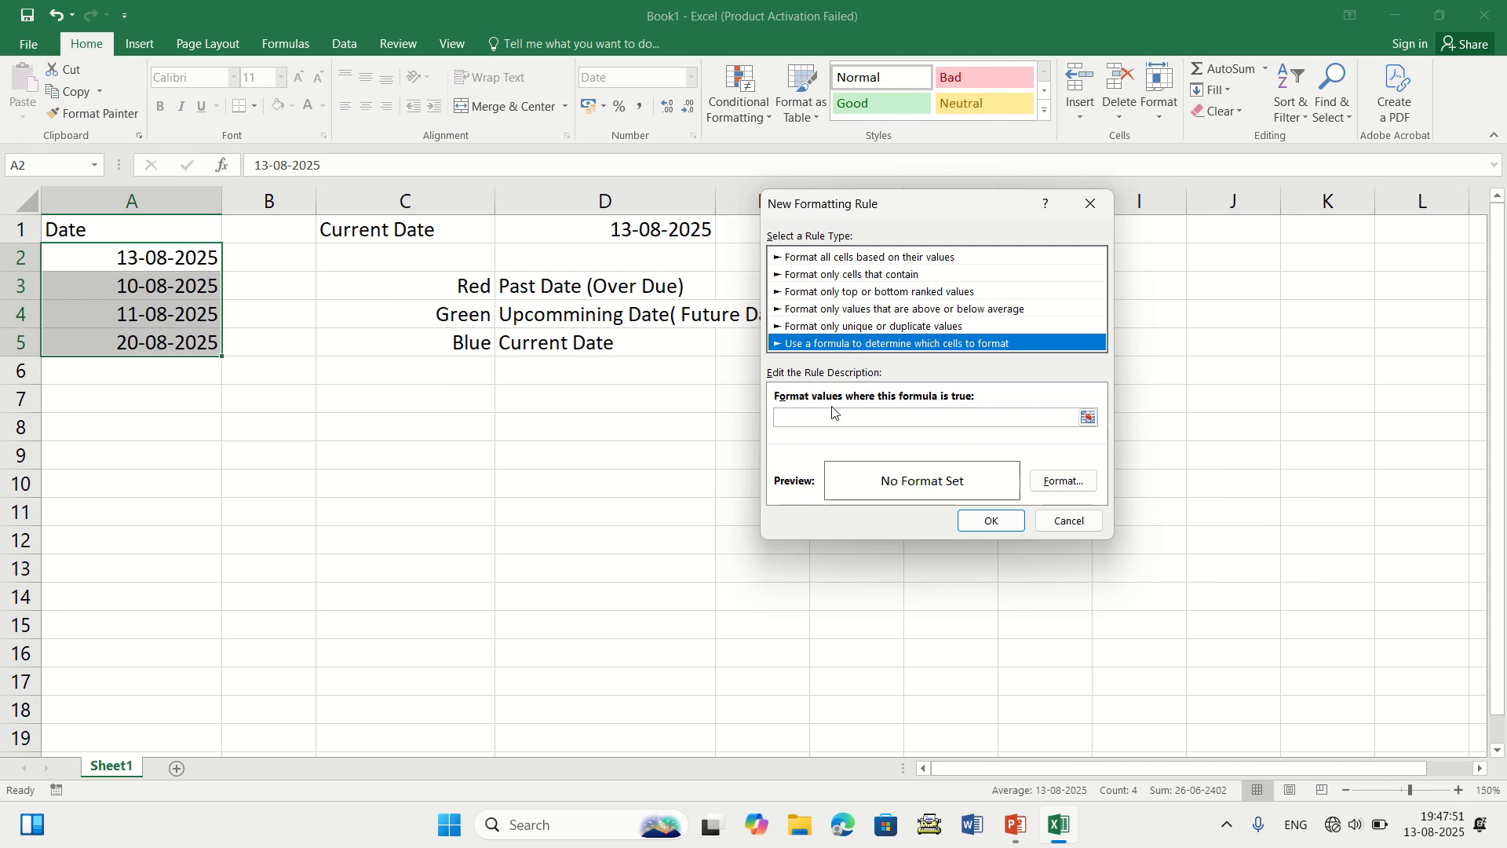
- Set the rule's formula to =A2<$D$1, with a relative reference to A2 and an absolute one to D1
{"action": "left_click", "coordinate": [793, 418]}
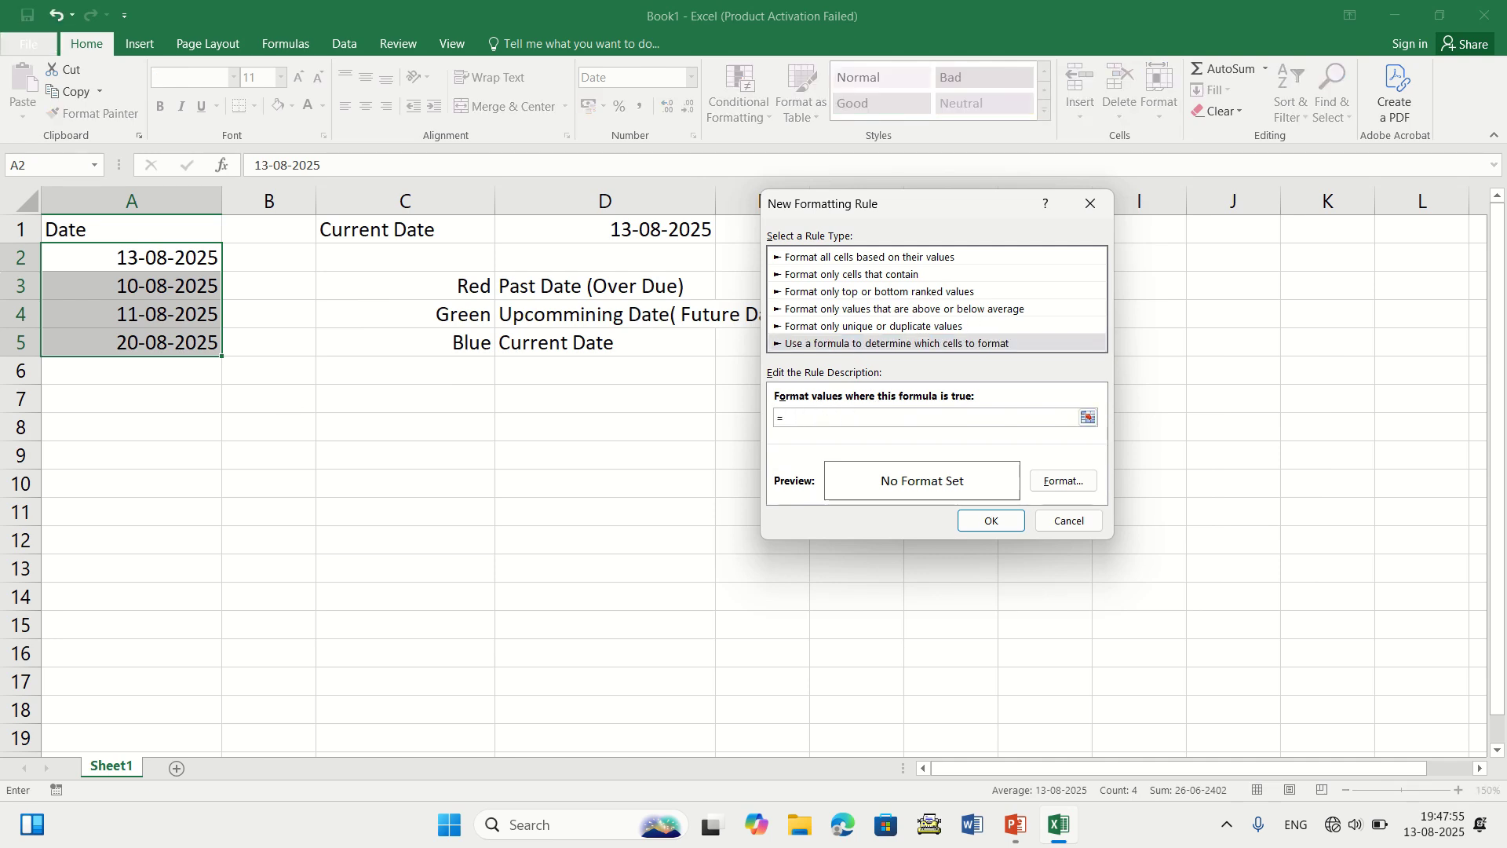
{"action": "left_click", "coordinate": [168, 260]}
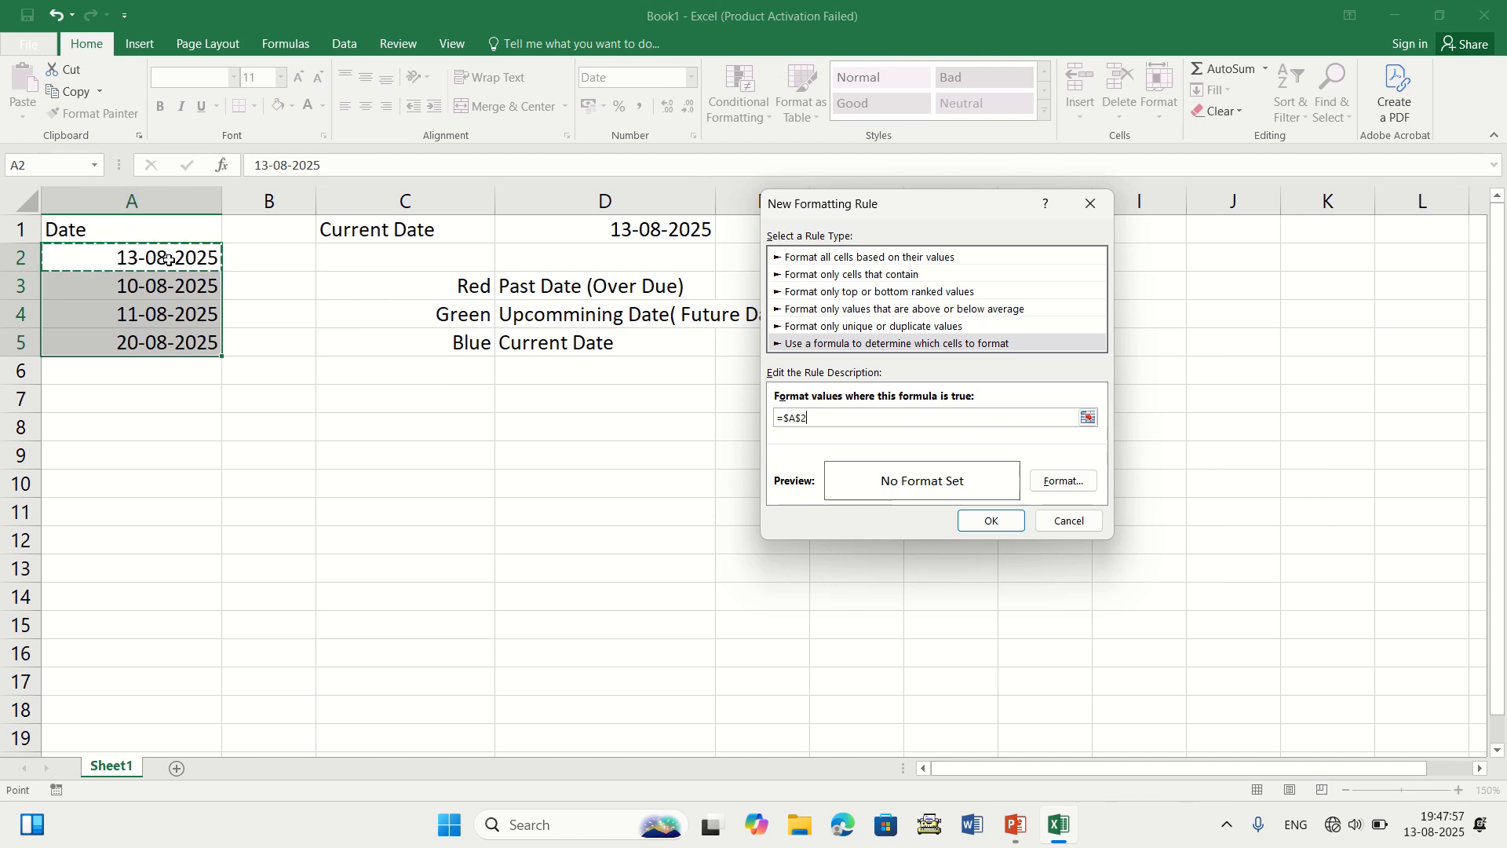
{"action": "left_click", "coordinate": [793, 419]}
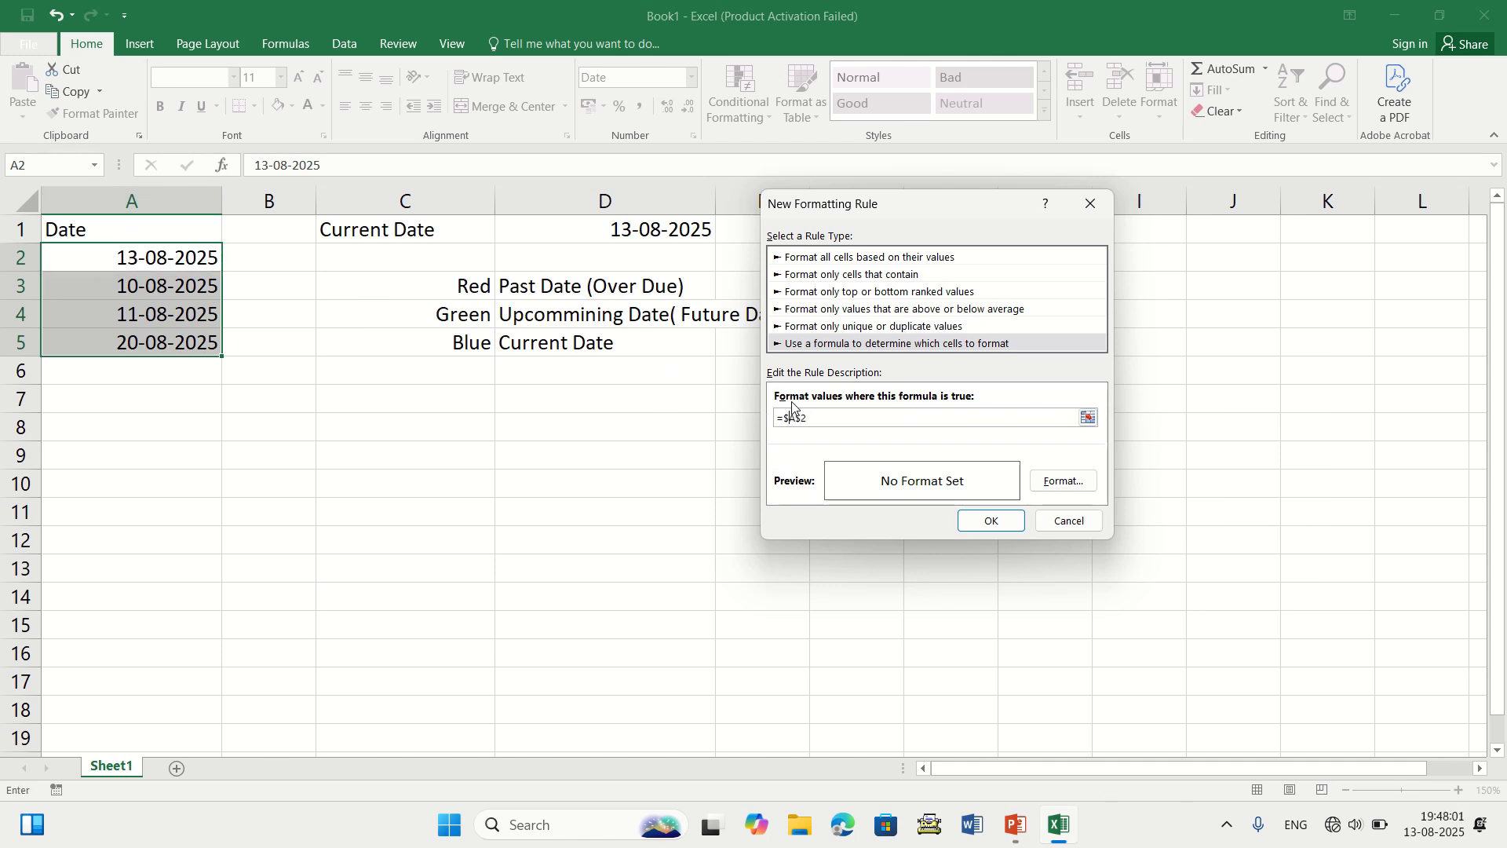
{"action": "key", "text": "BackSpace"}
{"action": "type", "text": "<"}
{"action": "left_click", "coordinate": [631, 232]}
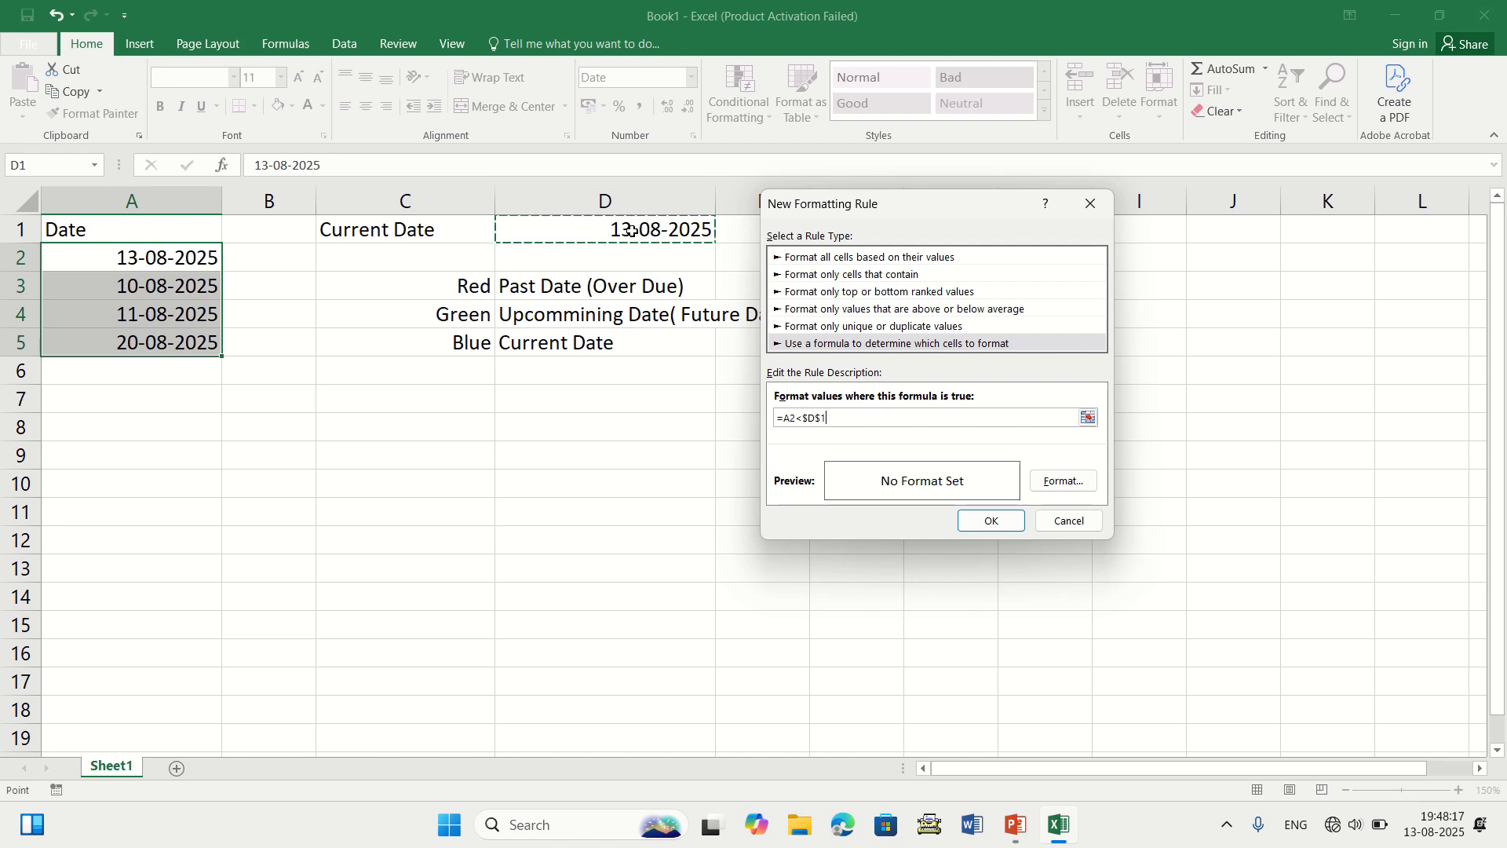
- Give the rule a red background fill and apply it to the date cells
{"action": "left_click", "coordinate": [1058, 491]}
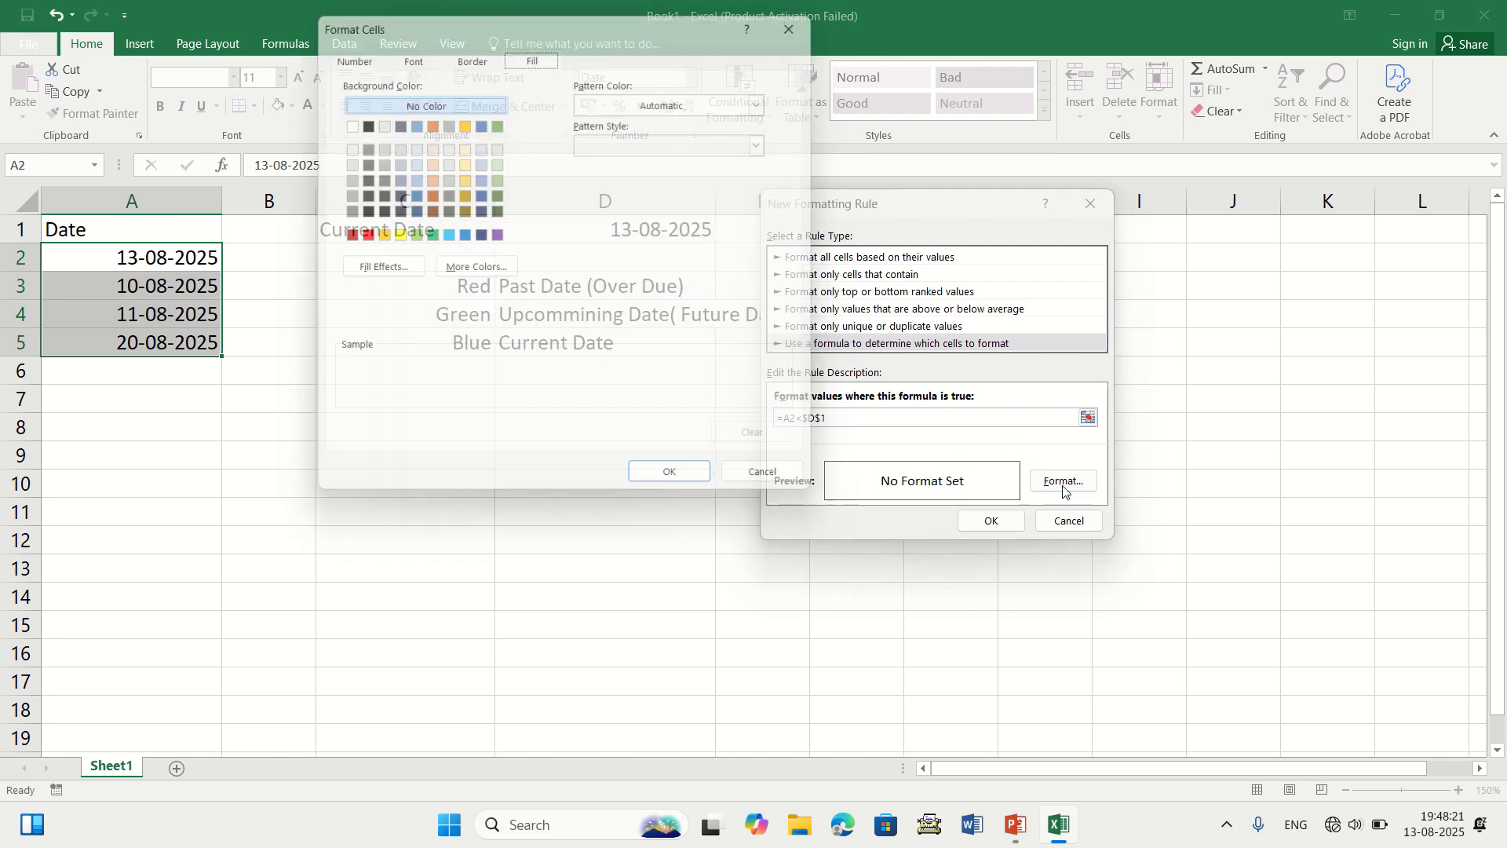
{"action": "left_click", "coordinate": [361, 236]}
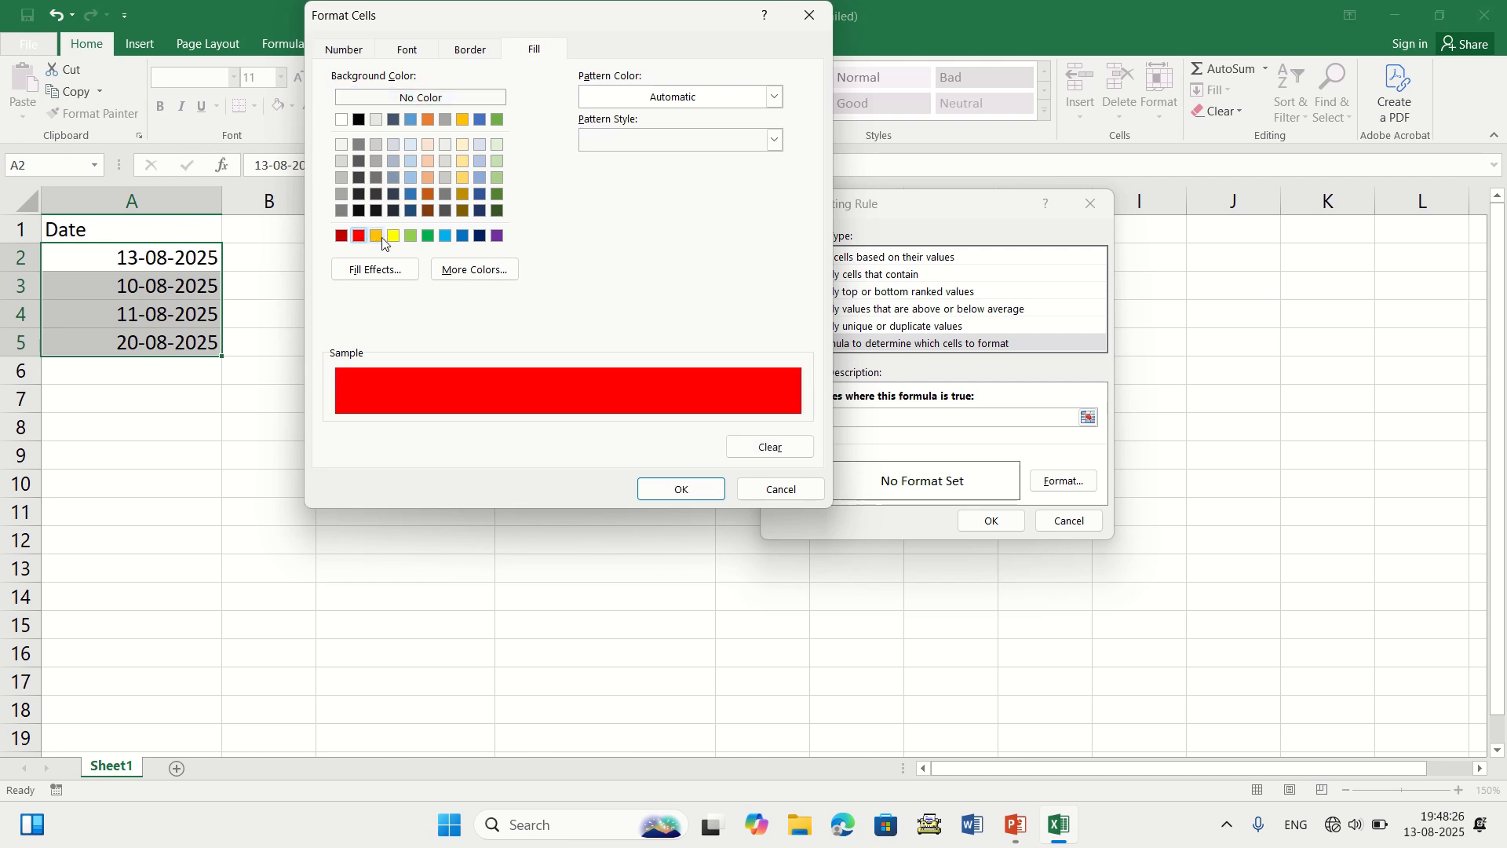
{"action": "left_click", "coordinate": [687, 497]}
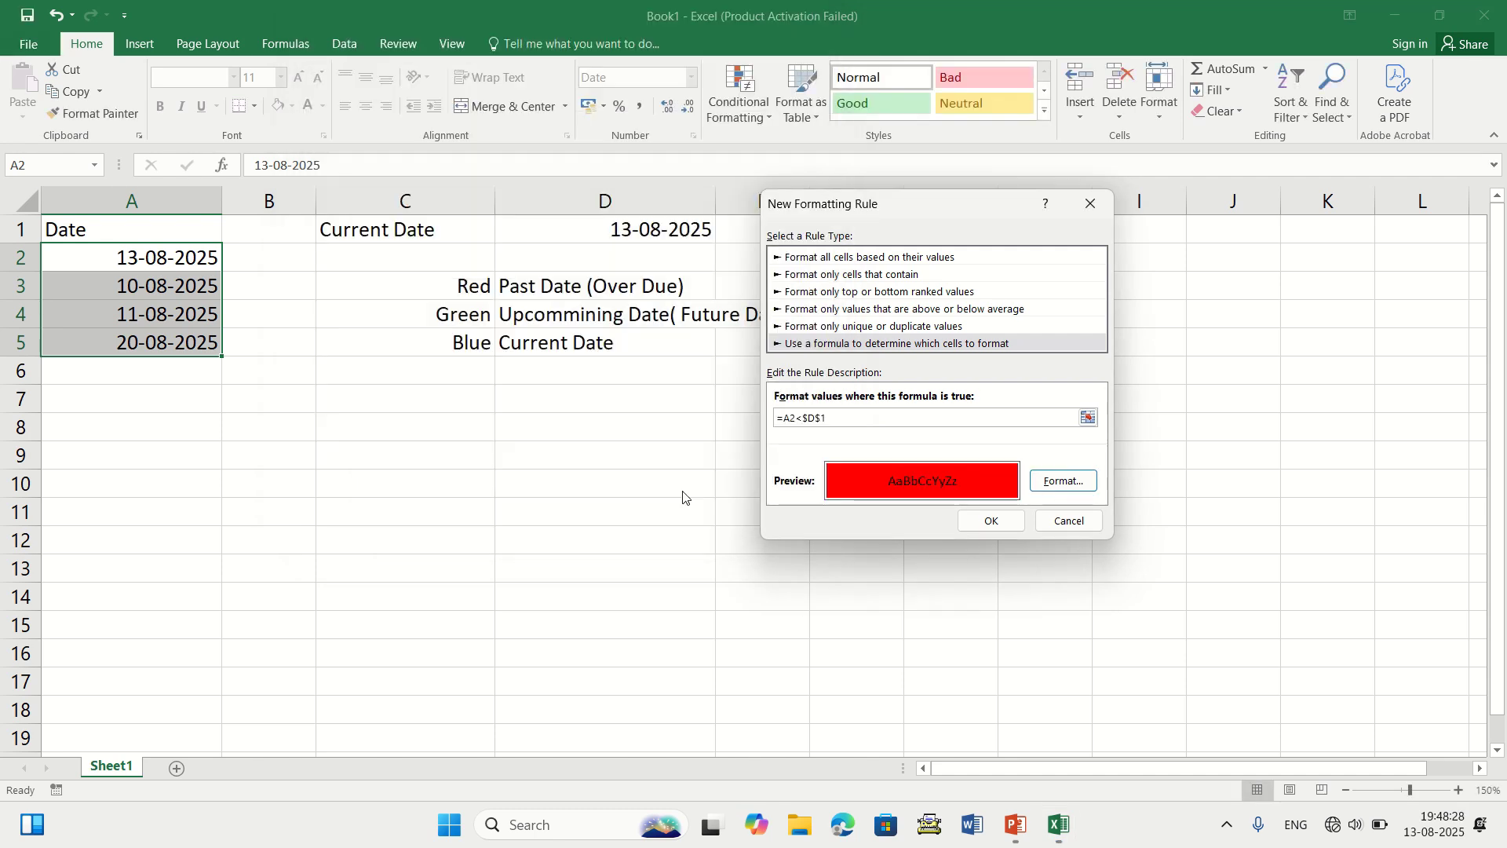
{"action": "left_click", "coordinate": [997, 525]}
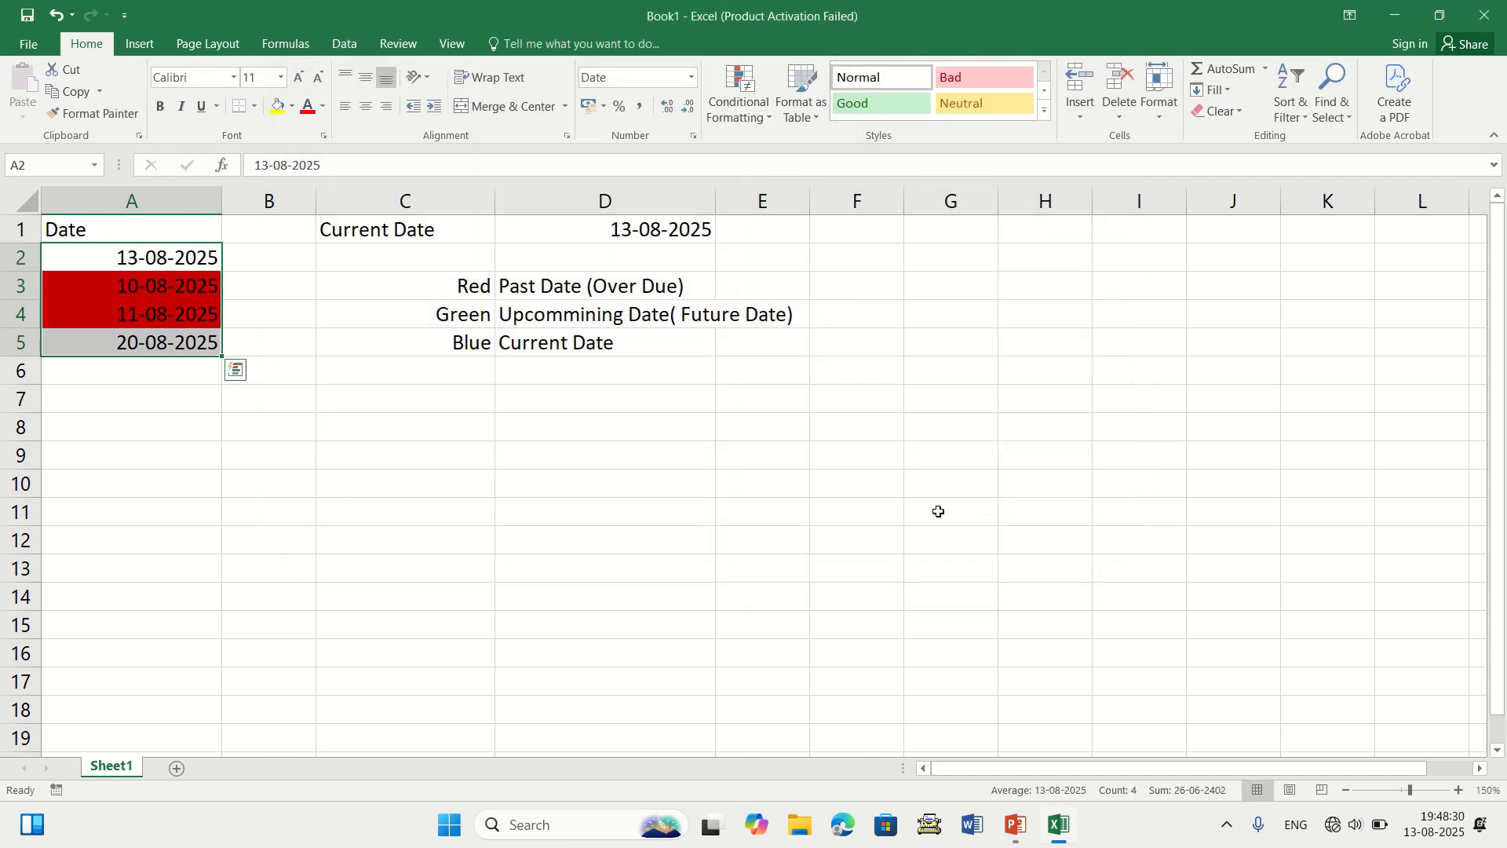
{"action": "left_click", "coordinate": [697, 493]}
{"action": "left_click_drag", "start_coordinate": [118, 292], "coordinate": [126, 314]}
{"action": "left_click", "coordinate": [157, 286]}
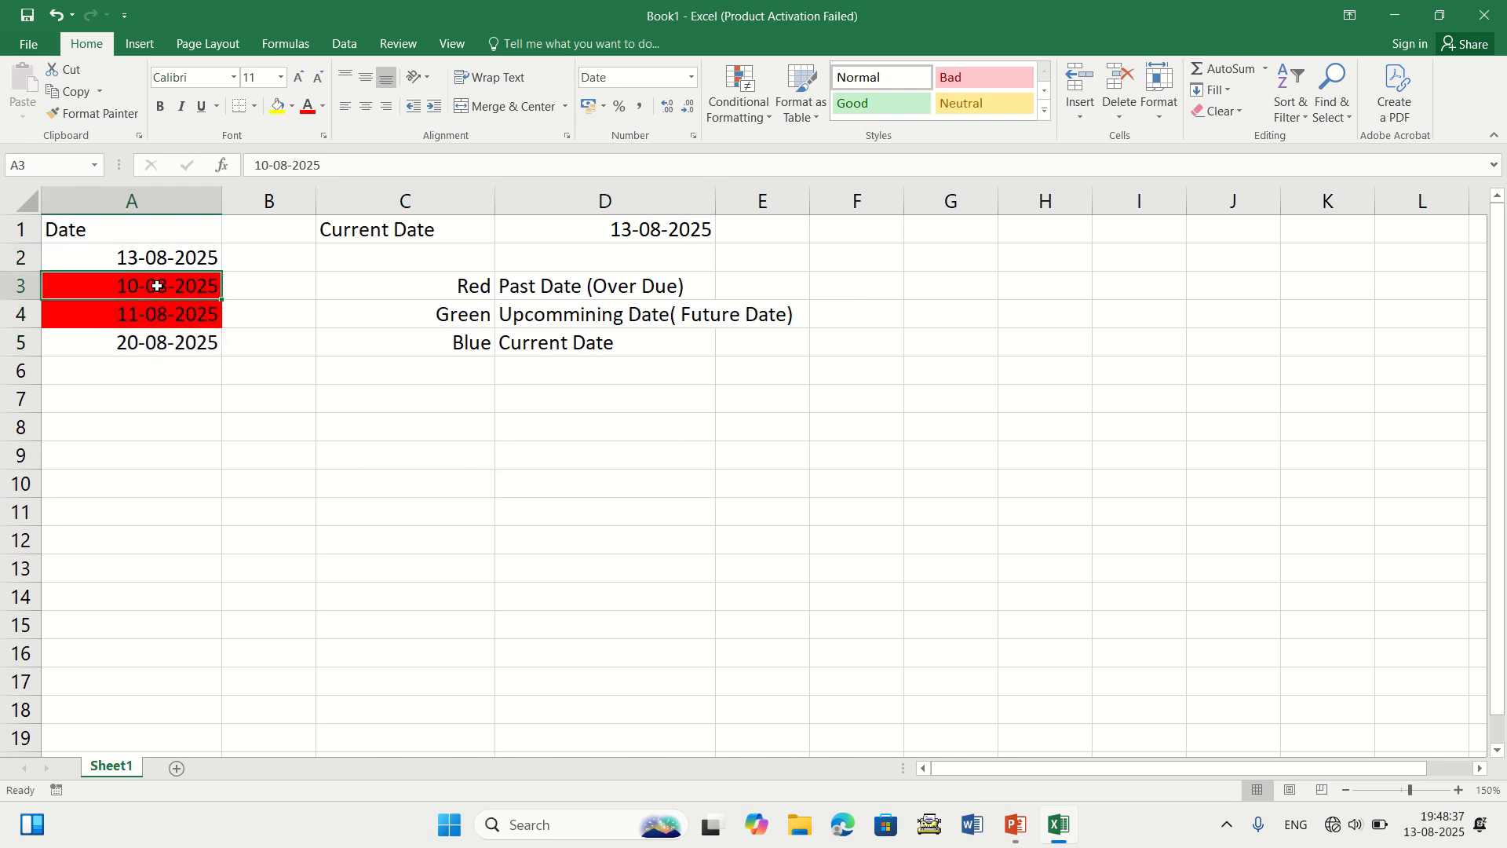
- Check the red-filled dates in A3:A4 against the current date in D1, and review the legend's green upcoming-date entry
{"action": "left_click", "coordinate": [171, 320]}
{"action": "left_click", "coordinate": [175, 291]}
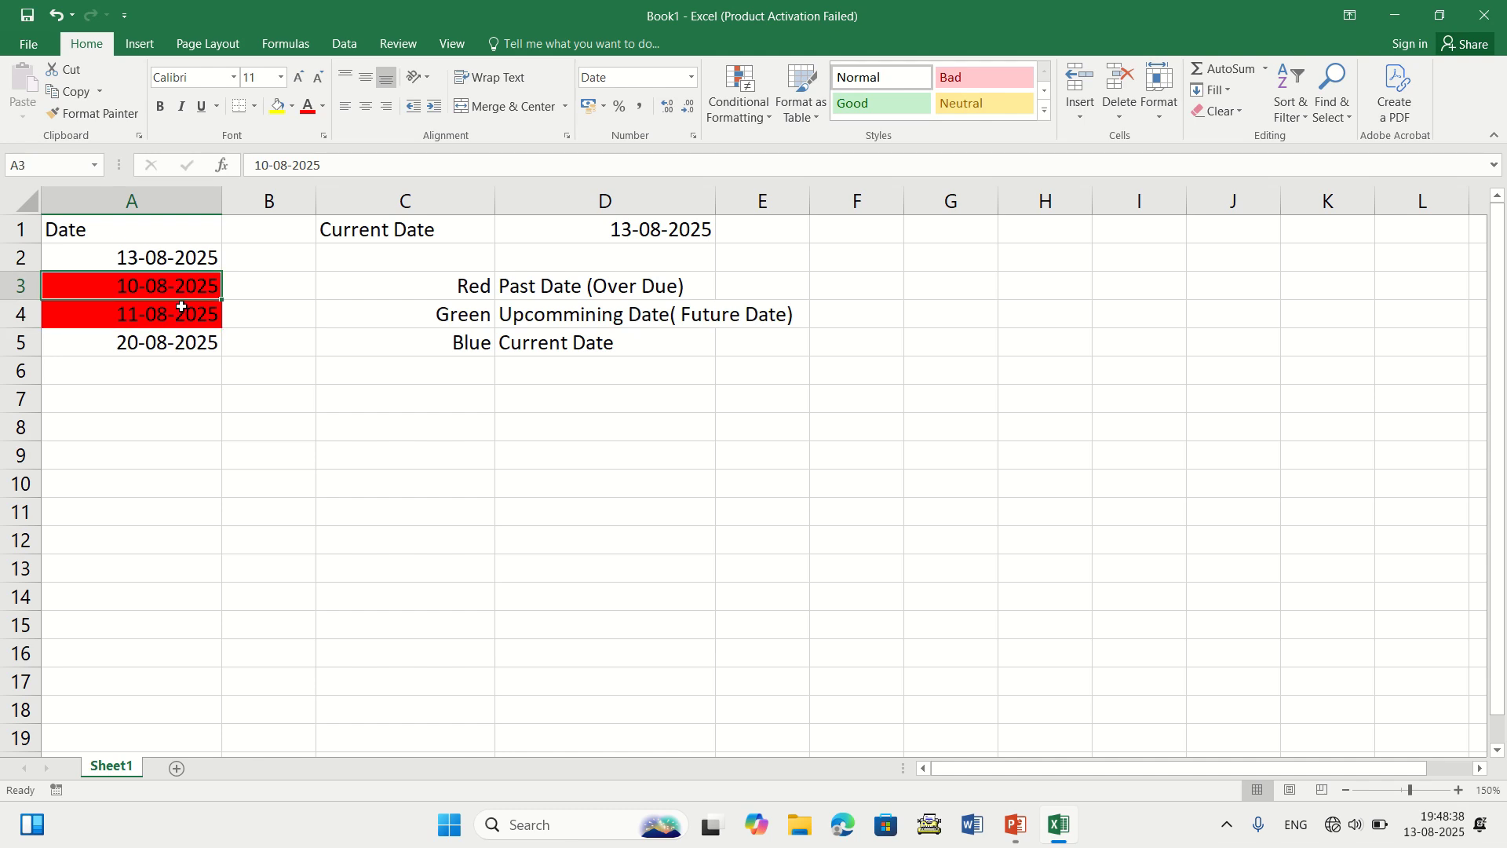
{"action": "left_click", "coordinate": [633, 230]}
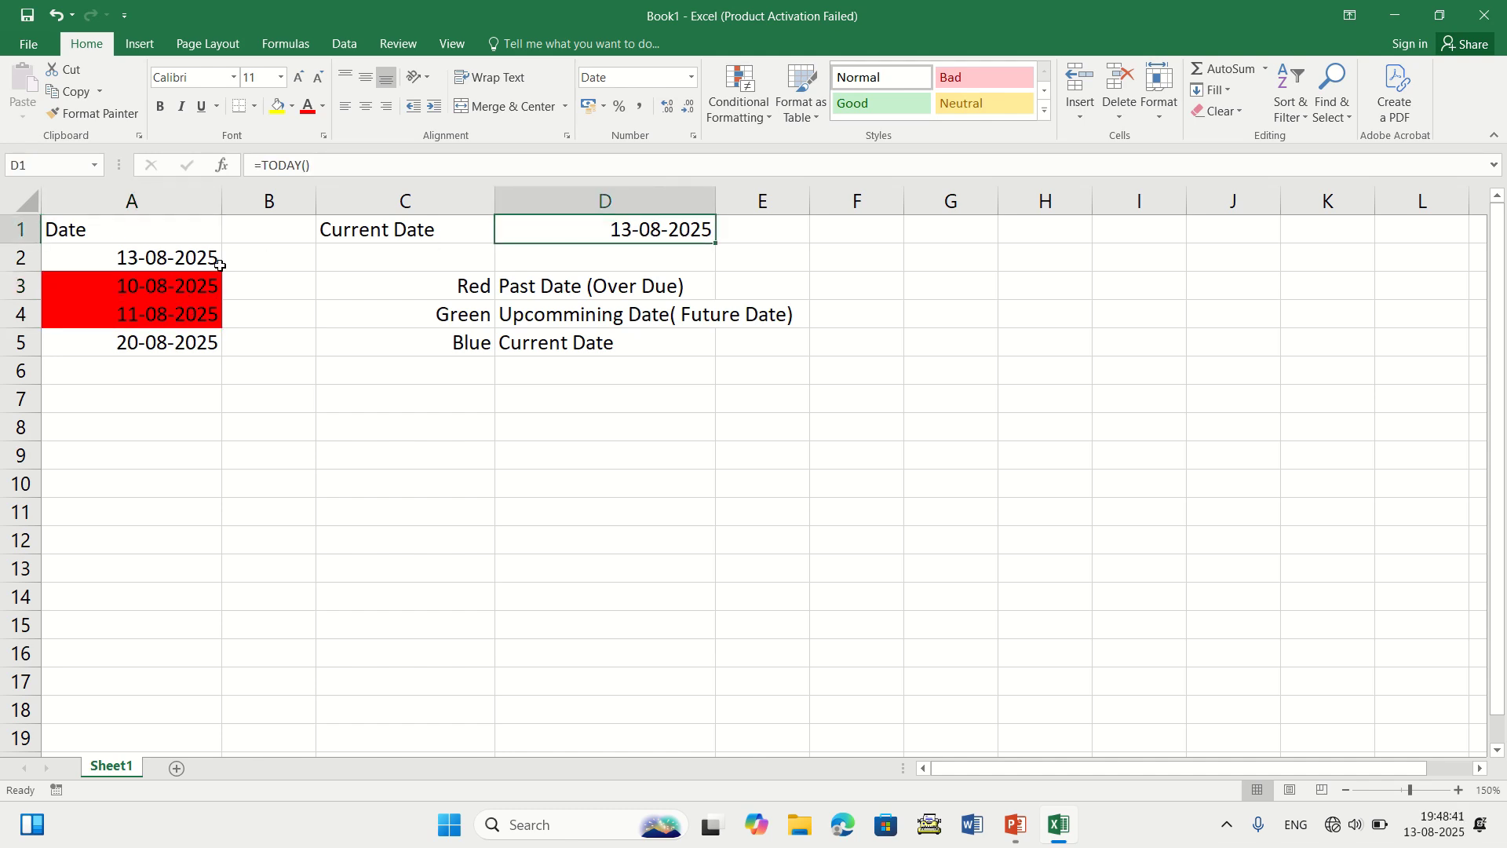
{"action": "left_click", "coordinate": [130, 292]}
{"action": "left_click", "coordinate": [129, 318]}
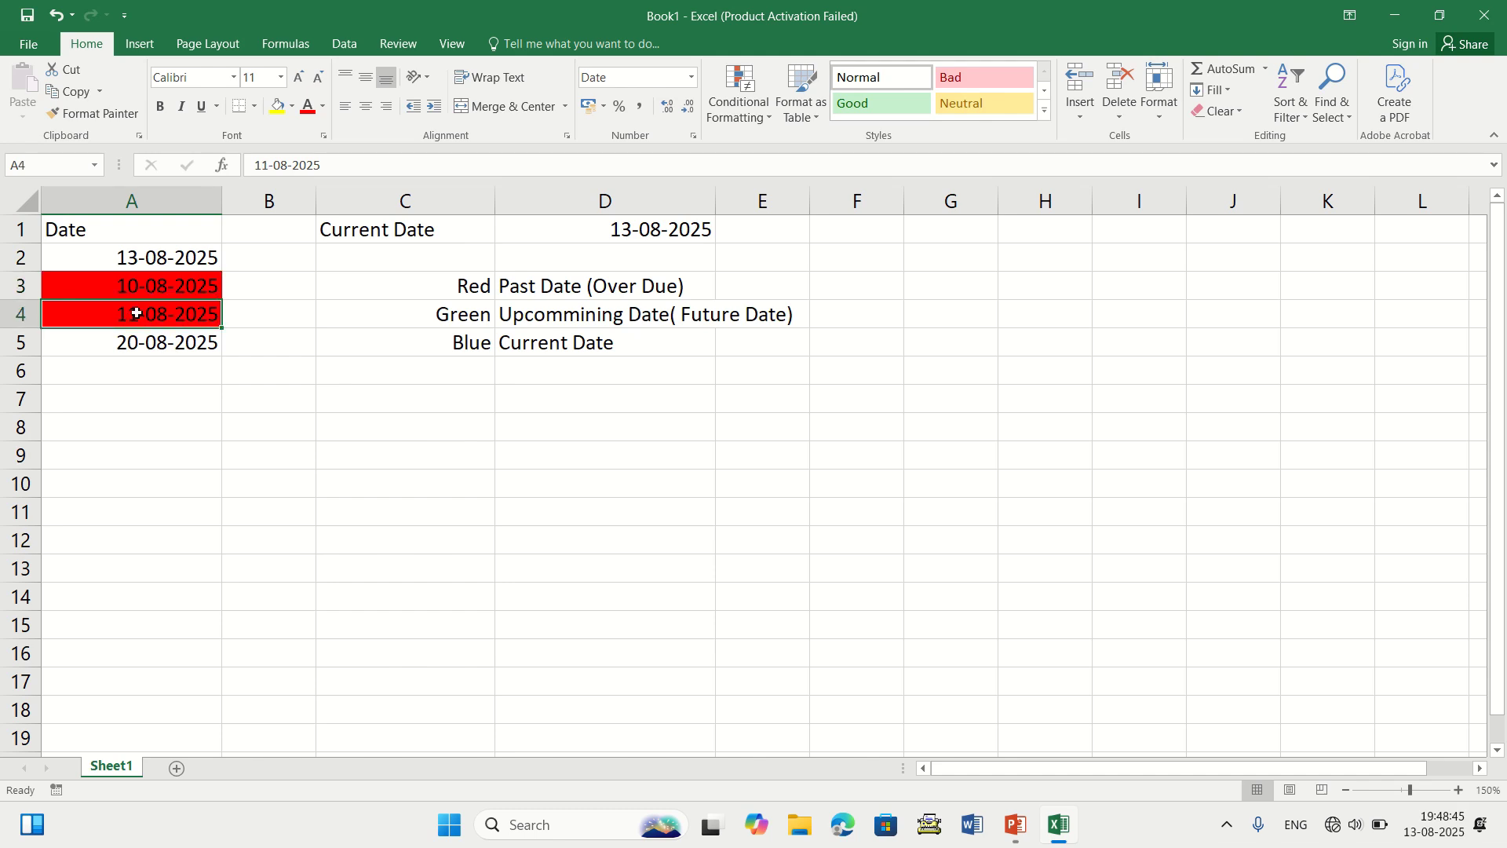
{"action": "left_click", "coordinate": [410, 332]}
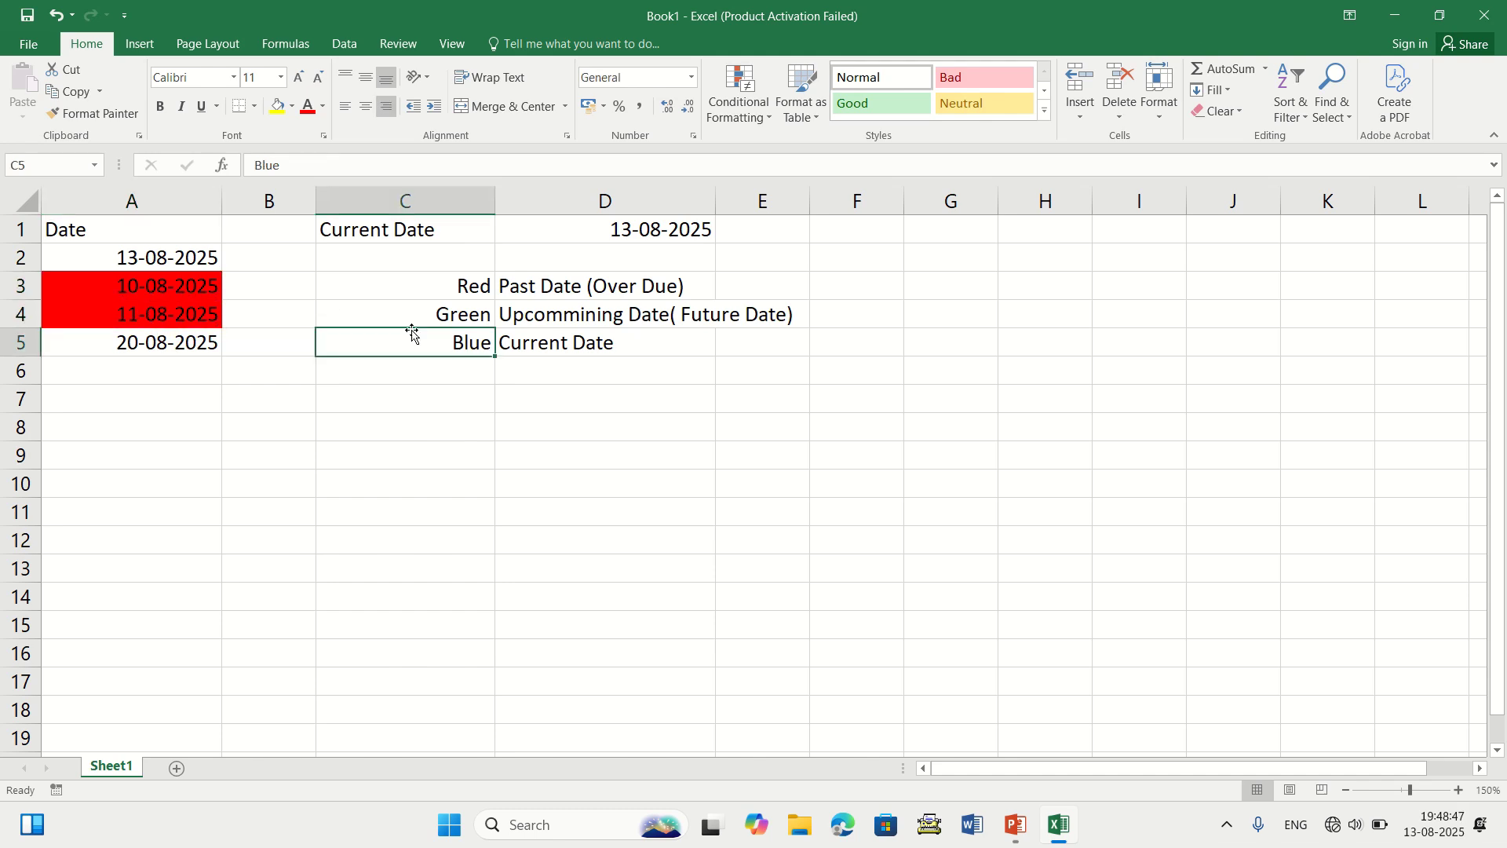
{"action": "left_click", "coordinate": [552, 317]}
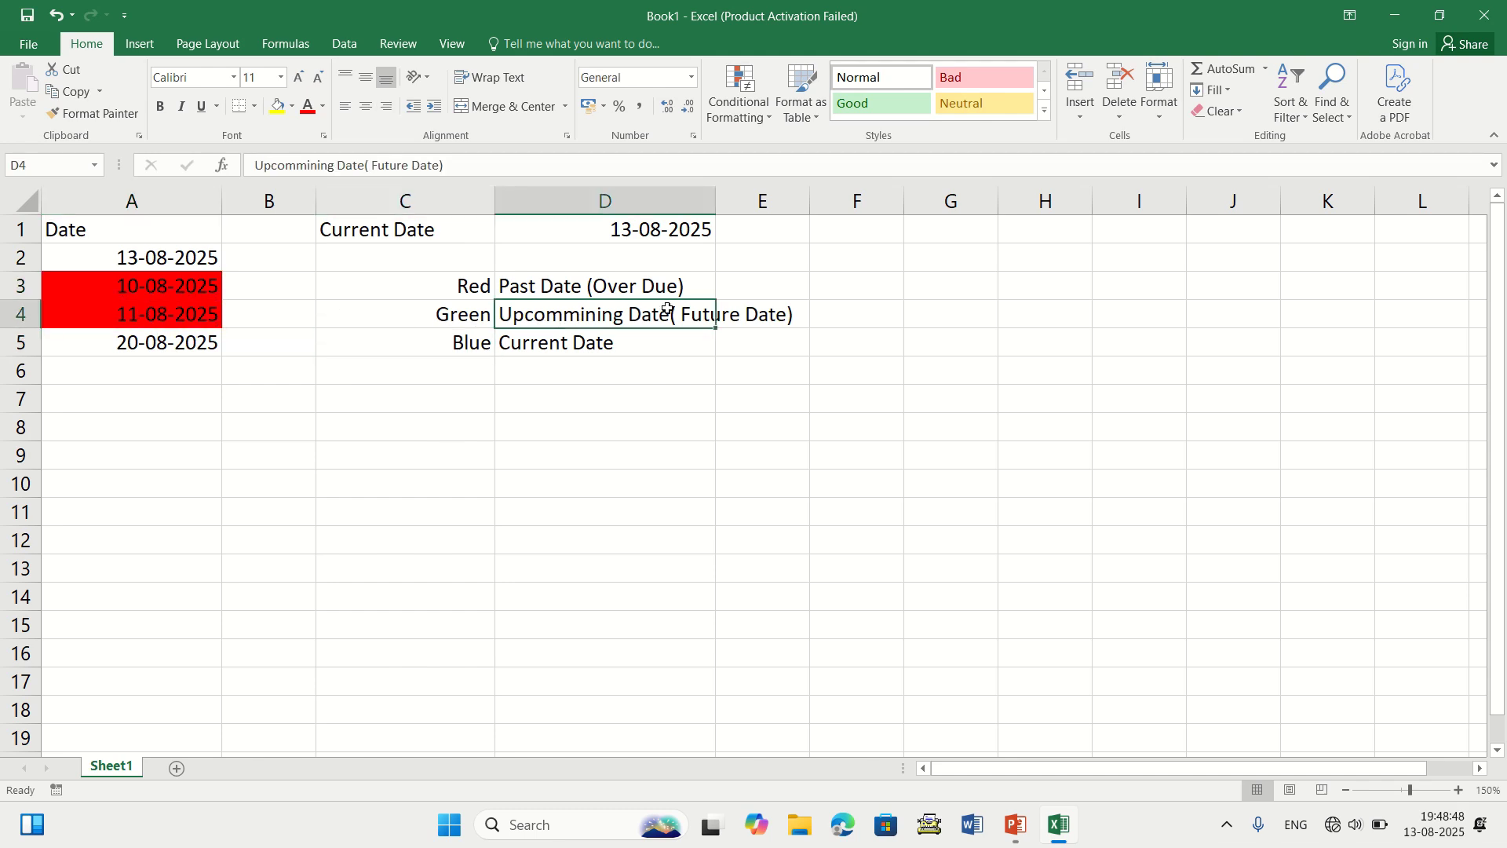
{"action": "left_click", "coordinate": [459, 322]}
- Start a second conditional formatting rule for A2:A5, using a formula to determine which cells to format, for the upcoming dates
{"action": "left_click_drag", "start_coordinate": [180, 259], "coordinate": [178, 343]}
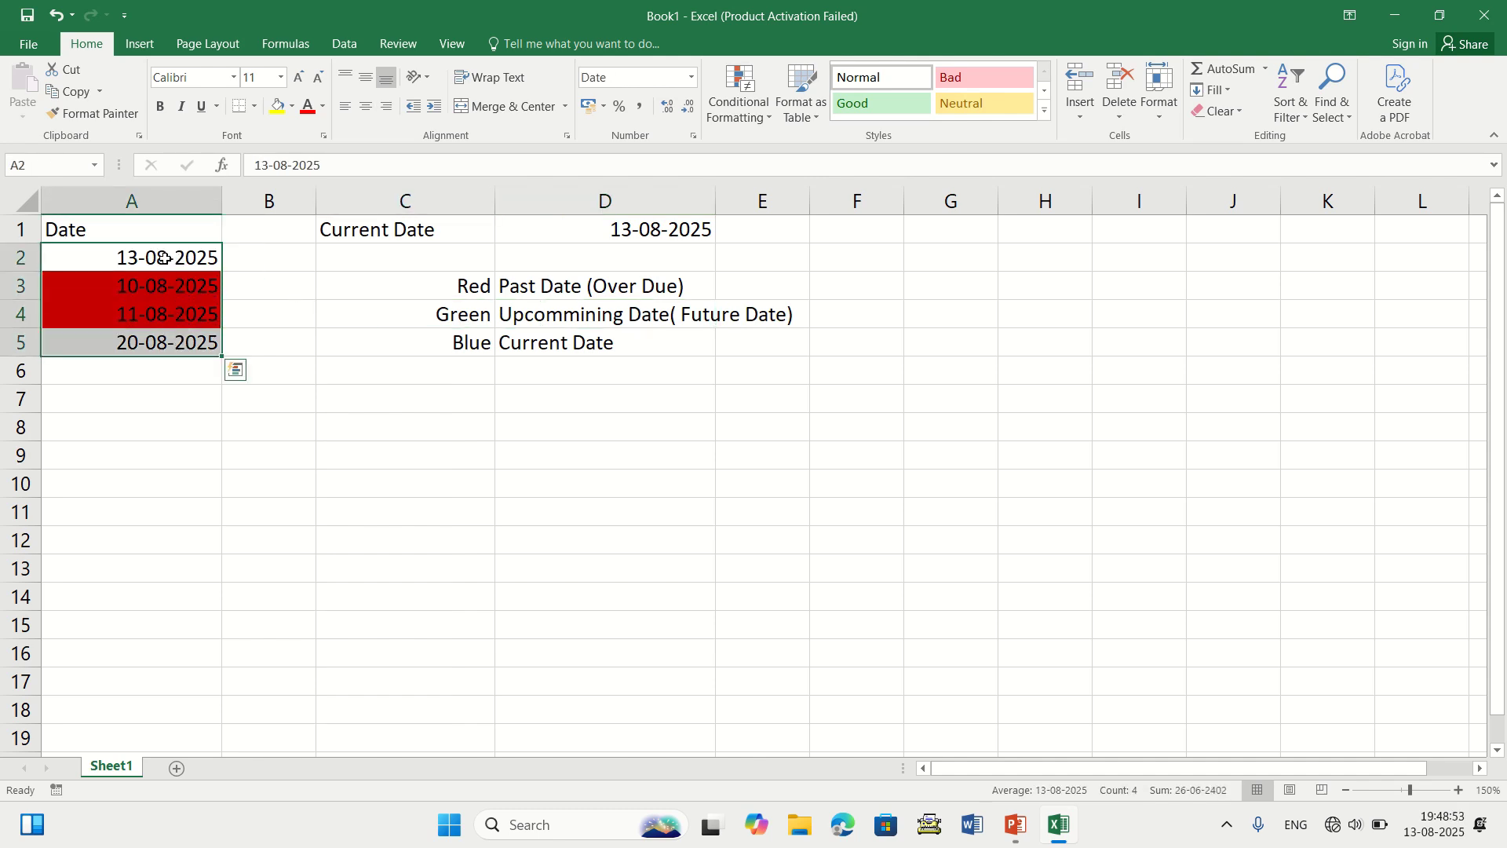
{"action": "left_click", "coordinate": [747, 110]}
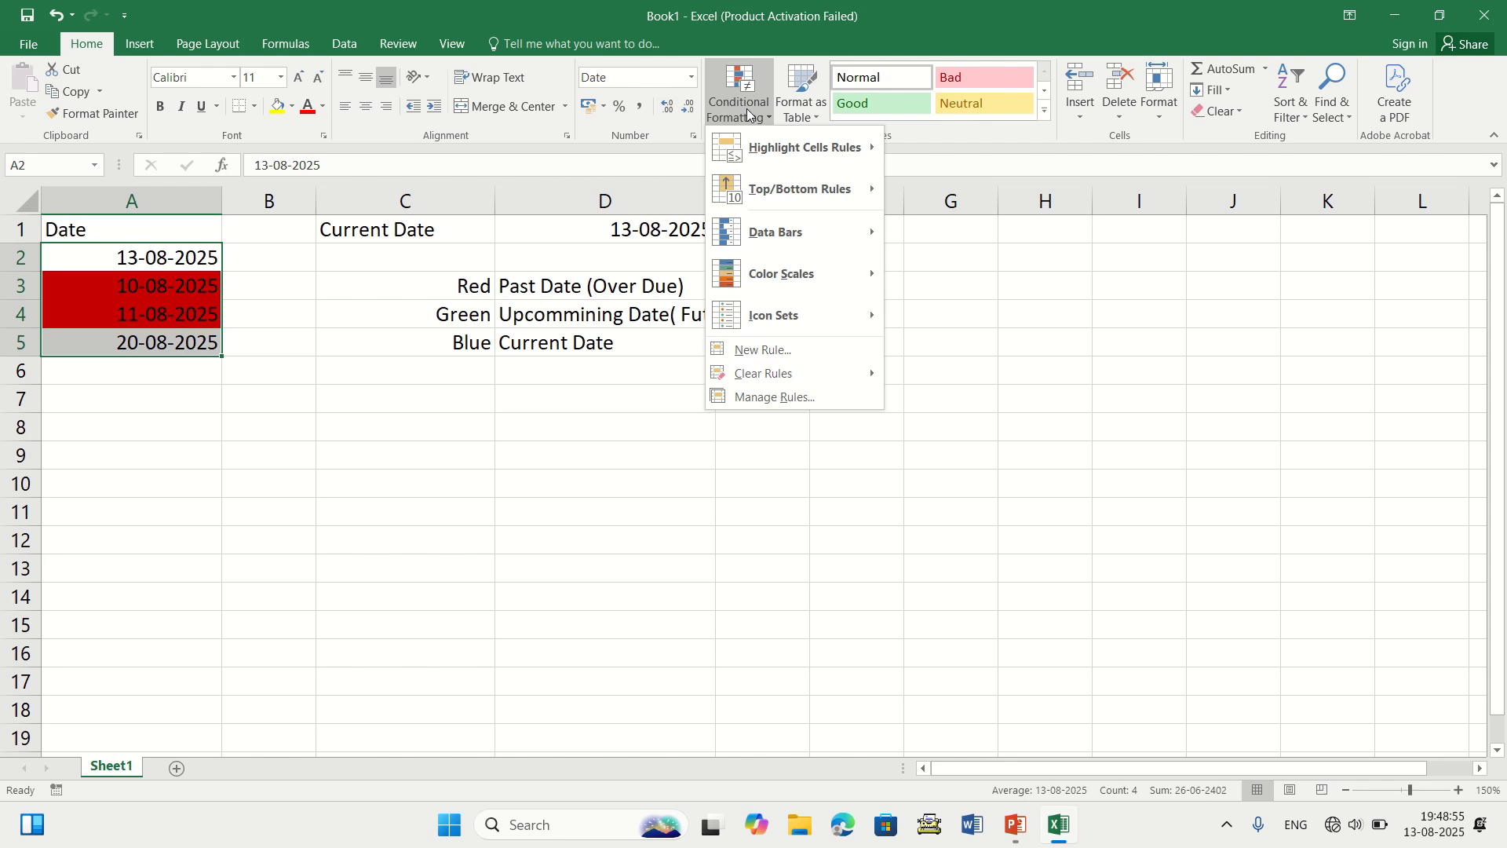
{"action": "left_click", "coordinate": [779, 351]}
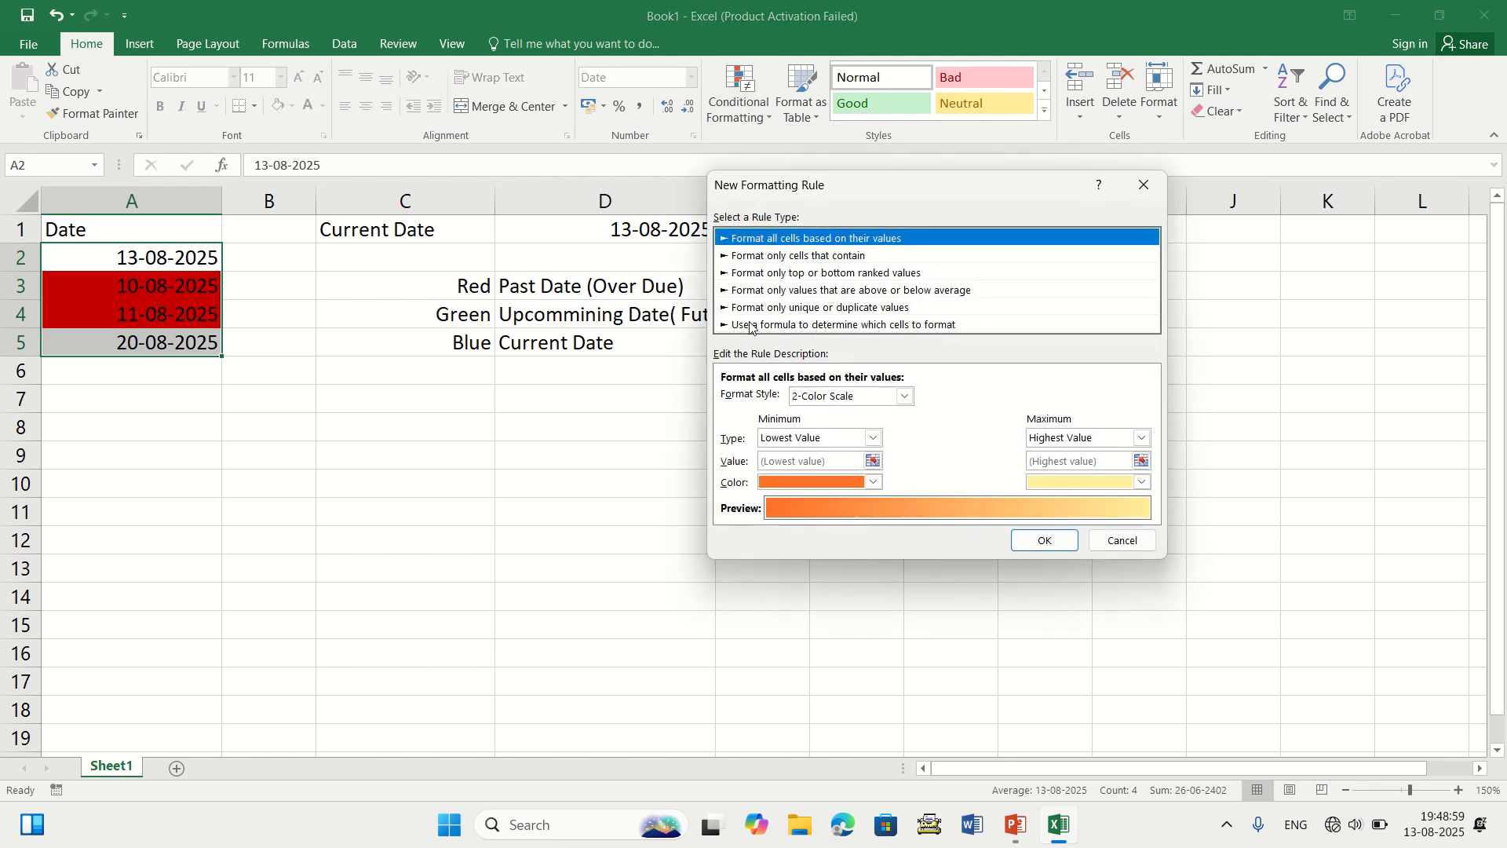
{"action": "left_click", "coordinate": [785, 326]}
- Set the new rule's formula to =A2>$D$1, with a relative reference to A2 and an absolute one to D1
{"action": "left_click", "coordinate": [764, 397]}
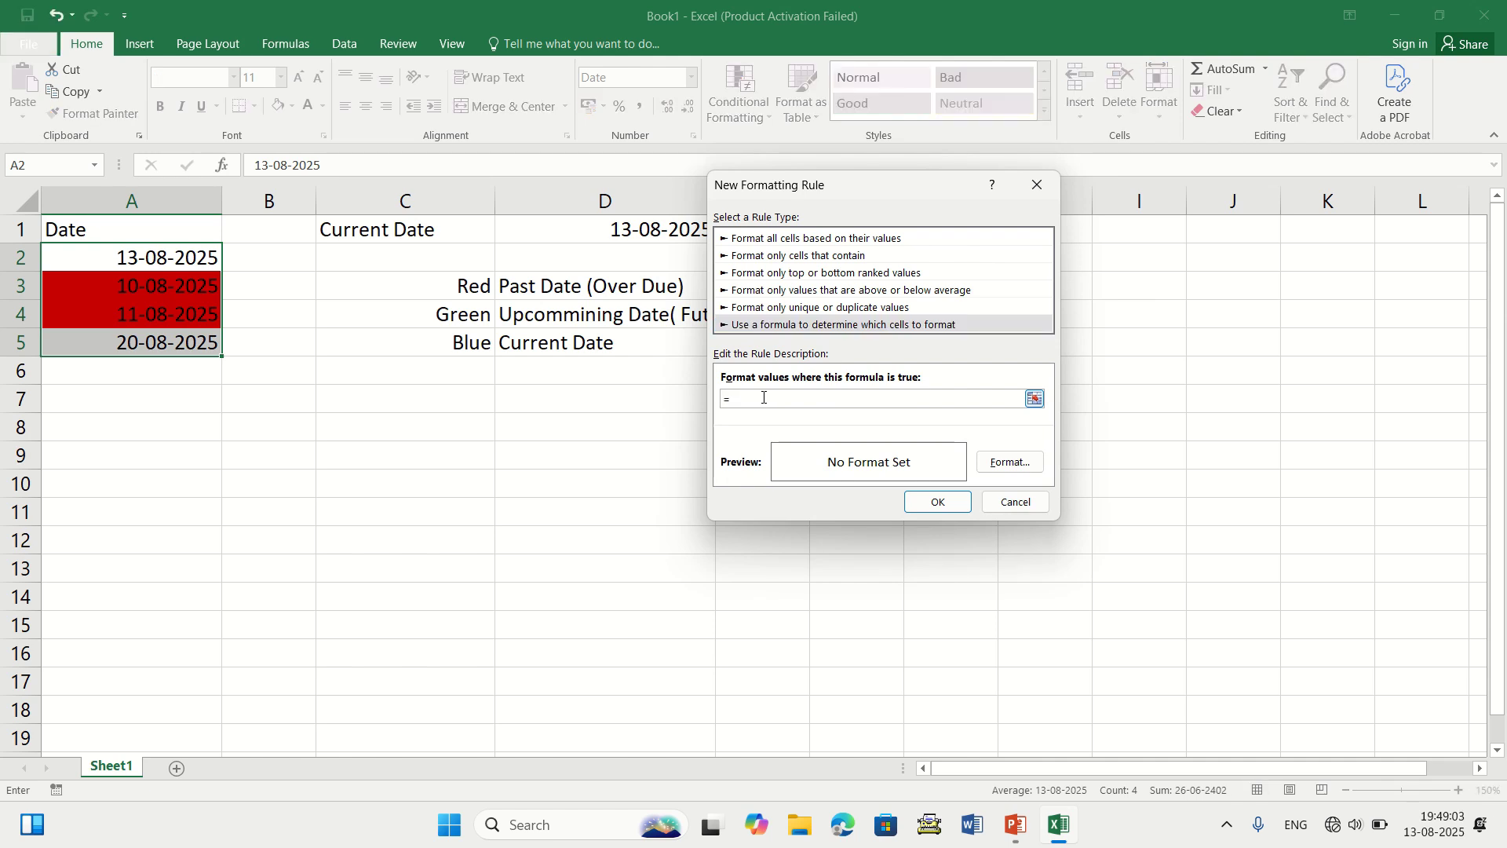
{"action": "left_click", "coordinate": [174, 257]}
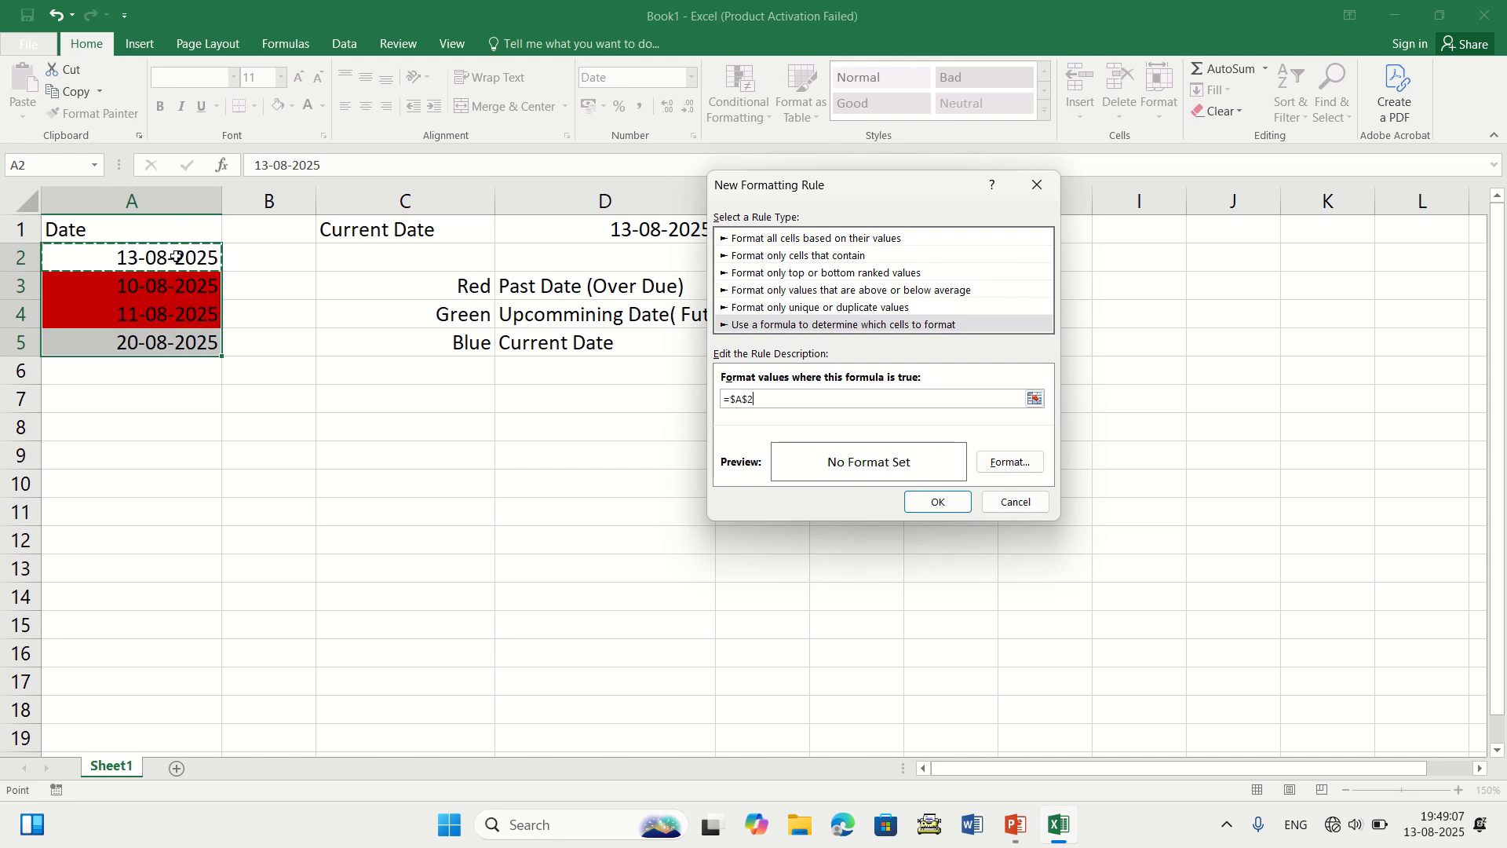
{"action": "left_click", "coordinate": [734, 400]}
{"action": "key", "text": "BackSpace"}
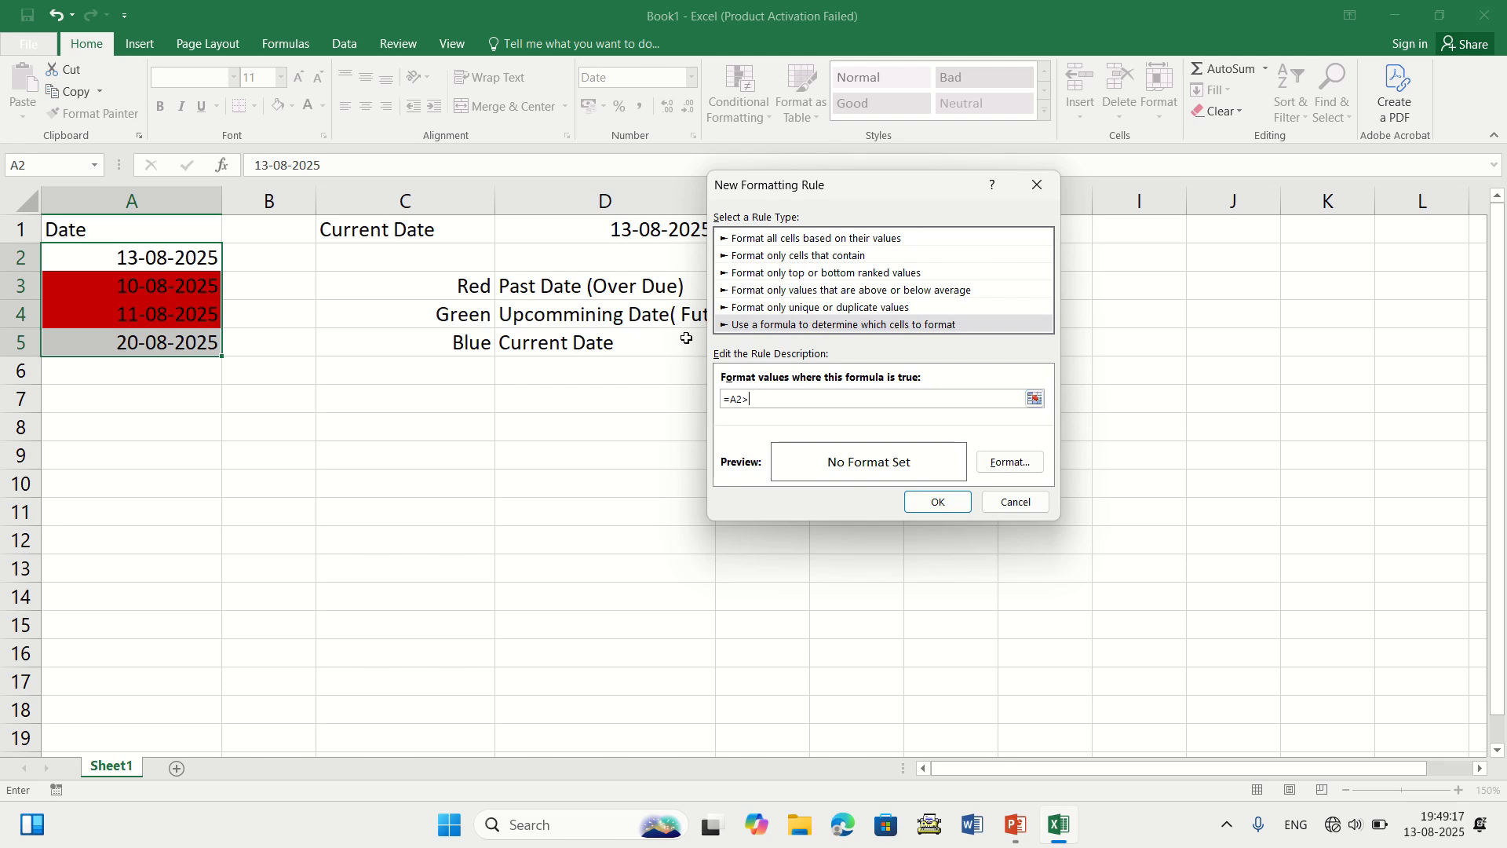
{"action": "left_click", "coordinate": [604, 234]}
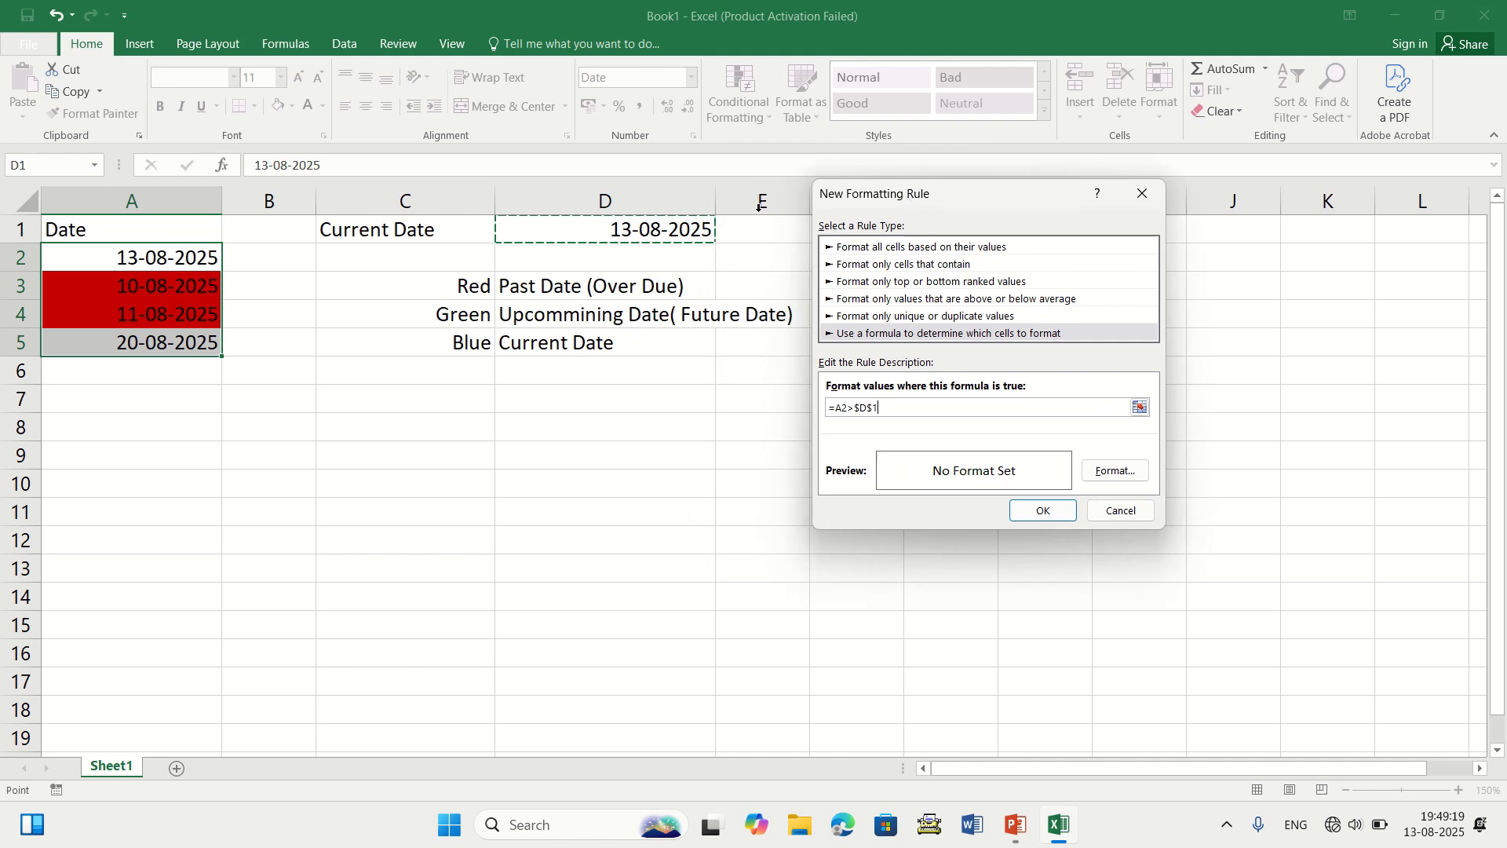
- Give the upcoming-date rule a light green background fill and apply it to the date cells
{"action": "left_click", "coordinate": [1117, 475]}
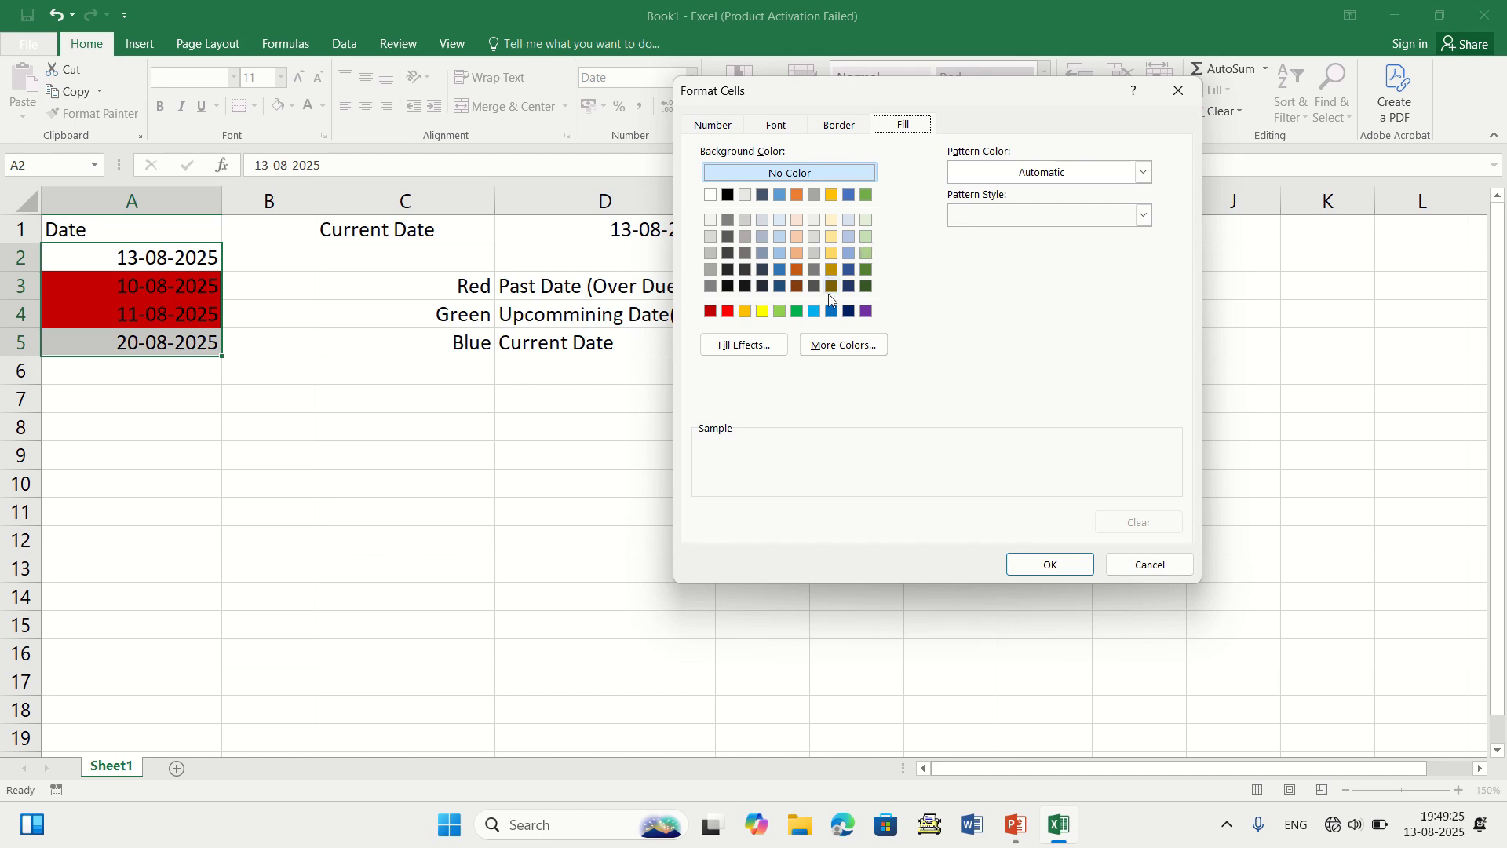
{"action": "left_click", "coordinate": [778, 313]}
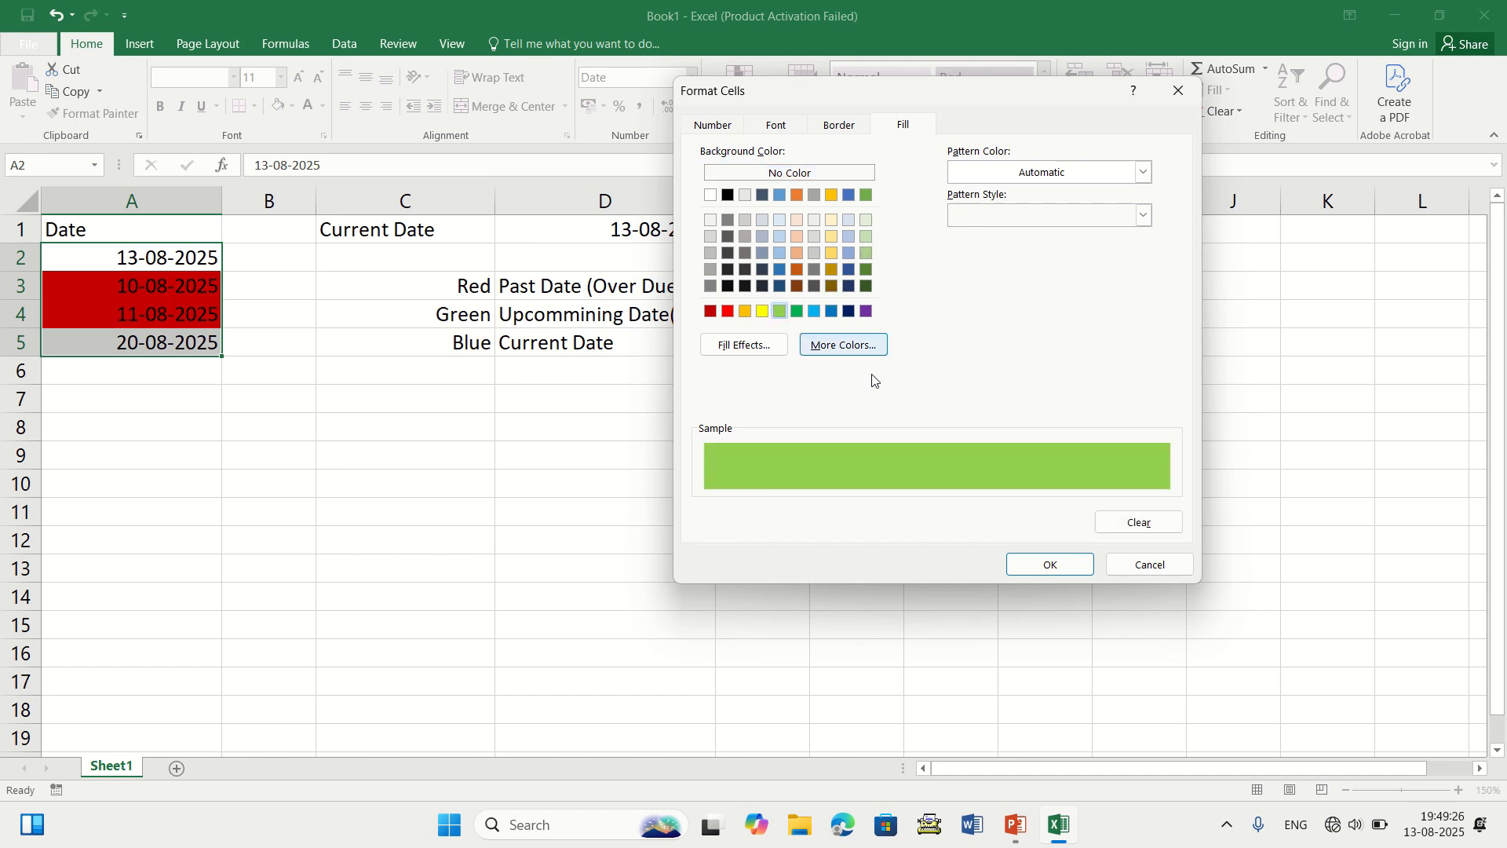
{"action": "left_click", "coordinate": [1021, 564]}
{"action": "left_click", "coordinate": [1043, 511]}
{"action": "left_click", "coordinate": [550, 459]}
{"action": "left_click", "coordinate": [184, 352]}
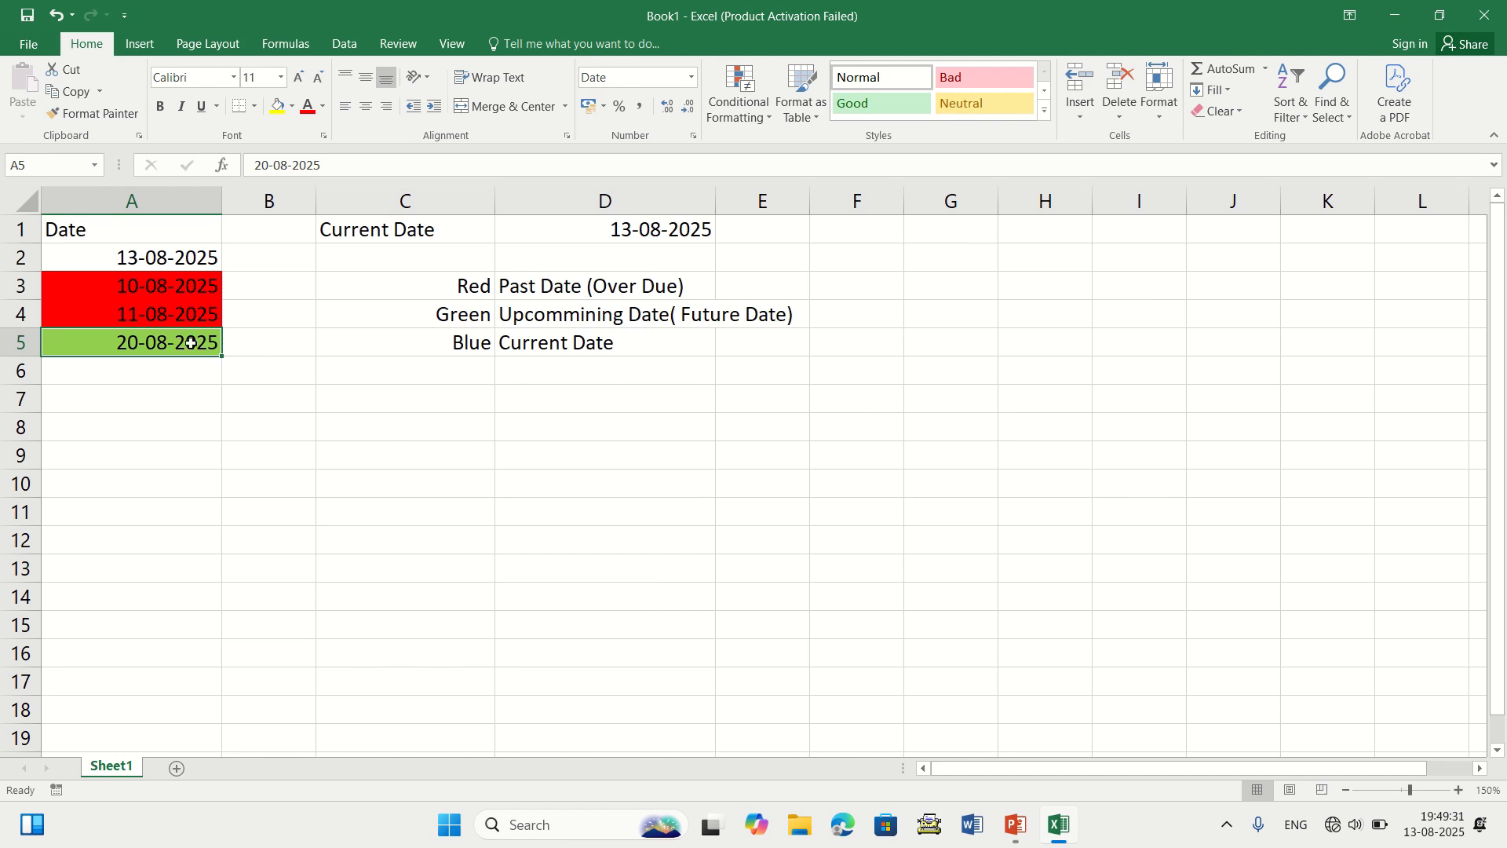
- Start a third formula-based conditional formatting rule for A2:A5, covering the legend's blue current-date entry
{"action": "left_click", "coordinate": [557, 347]}
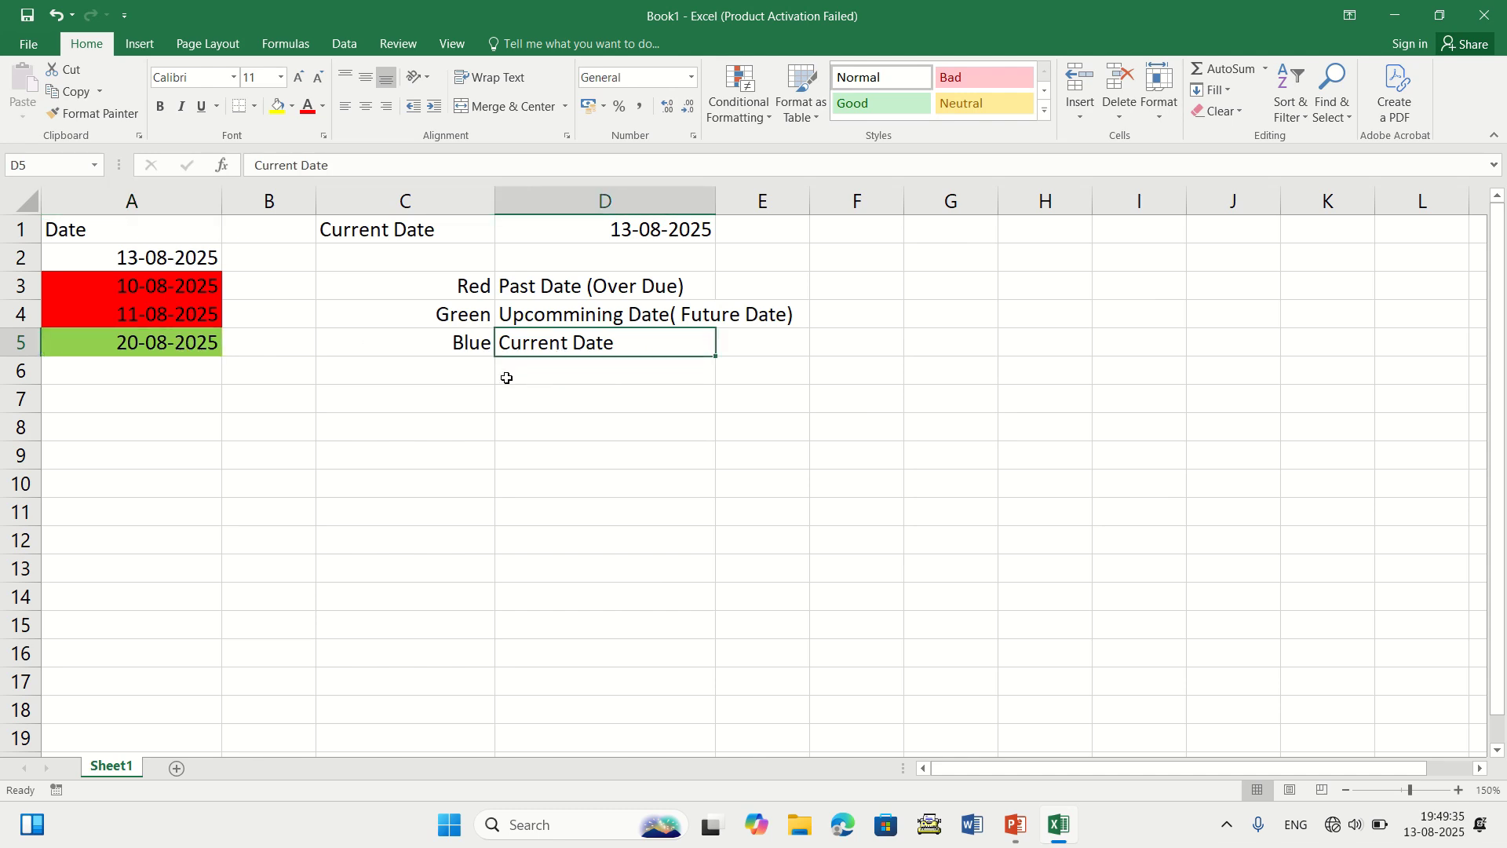
{"action": "left_click", "coordinate": [462, 344]}
{"action": "left_click_drag", "start_coordinate": [179, 258], "coordinate": [239, 338]}
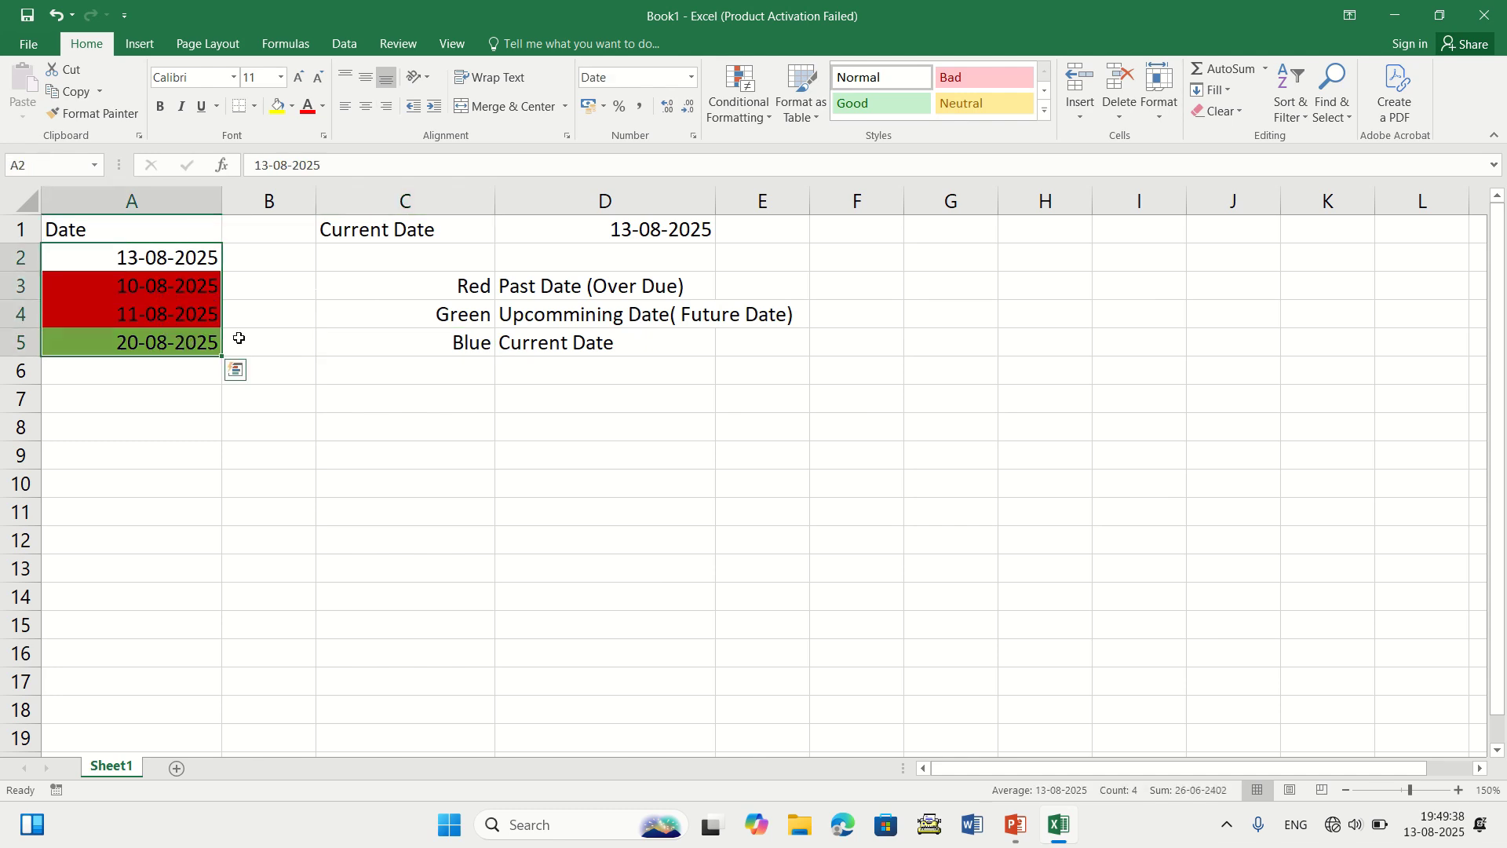
{"action": "left_click", "coordinate": [750, 120]}
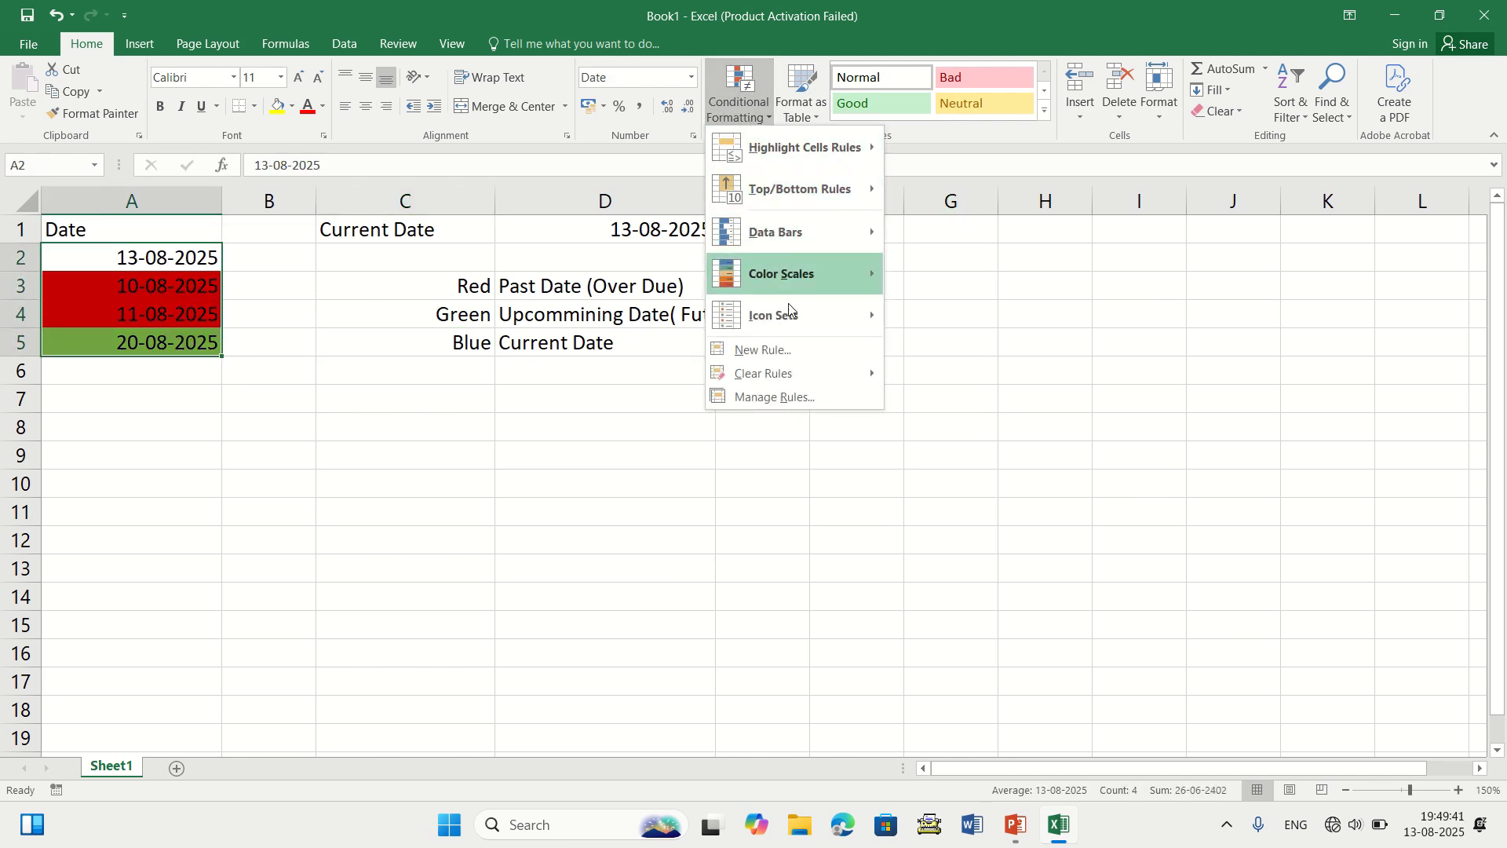
{"action": "left_click", "coordinate": [798, 347]}
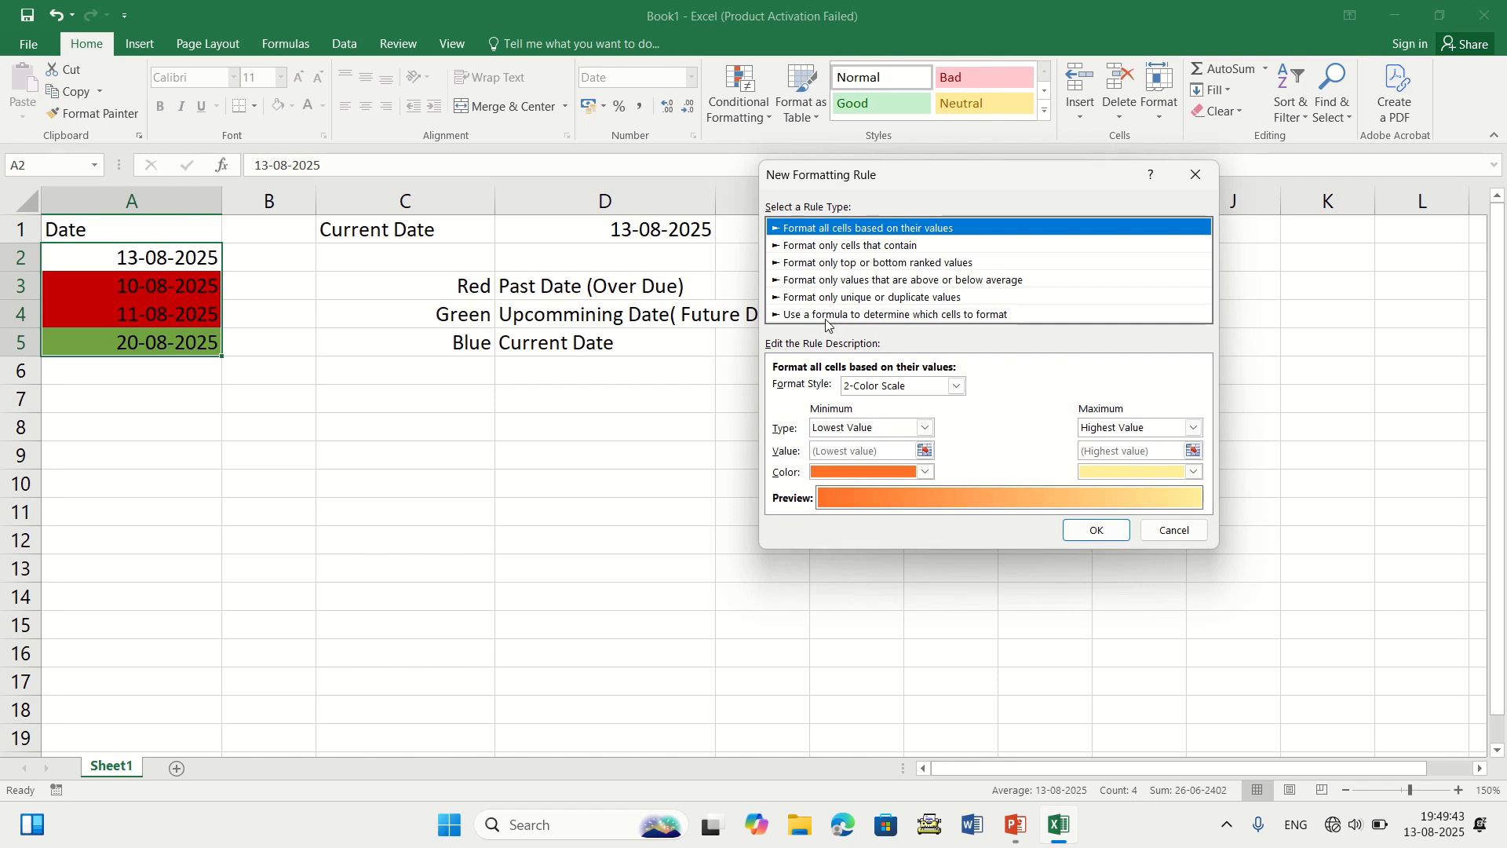
{"action": "left_click", "coordinate": [822, 315]}
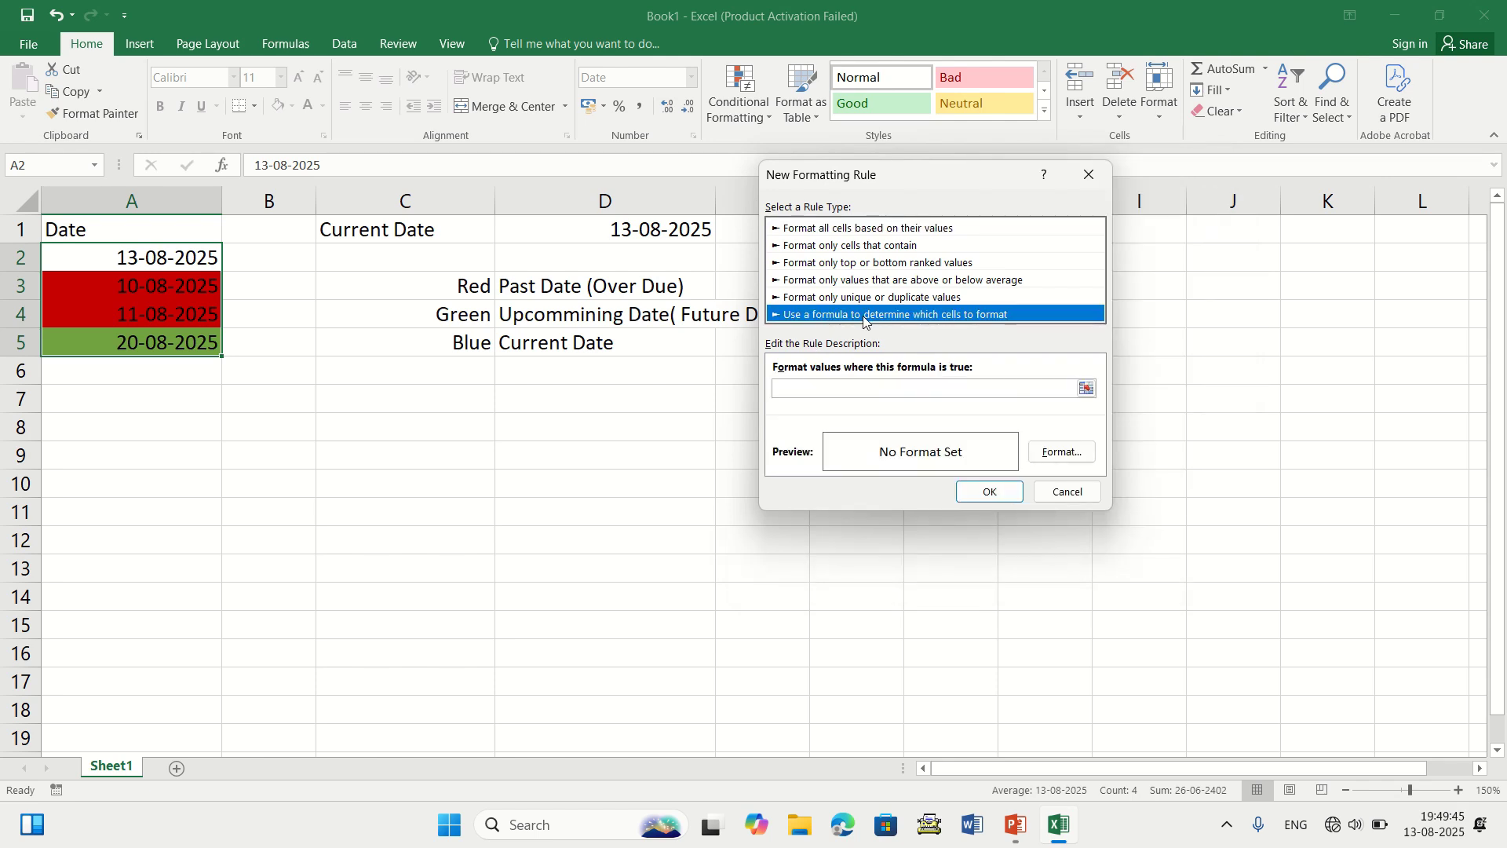
- Set the current-date rule's formula to =A2=$D$1, keeping A2 relative and D1 absolute
{"action": "left_click", "coordinate": [822, 385]}
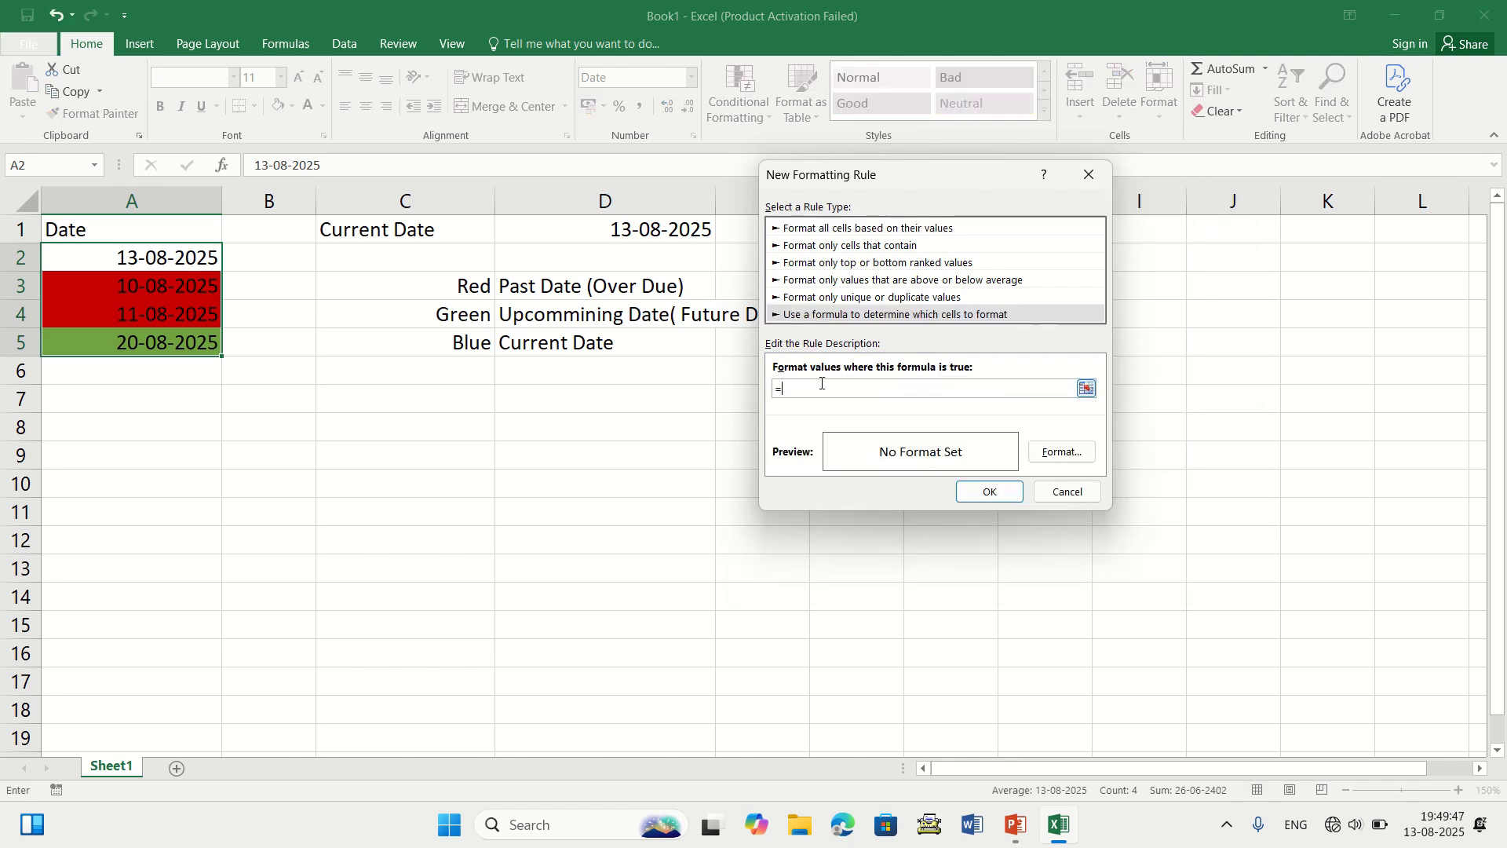
{"action": "left_click", "coordinate": [199, 260]}
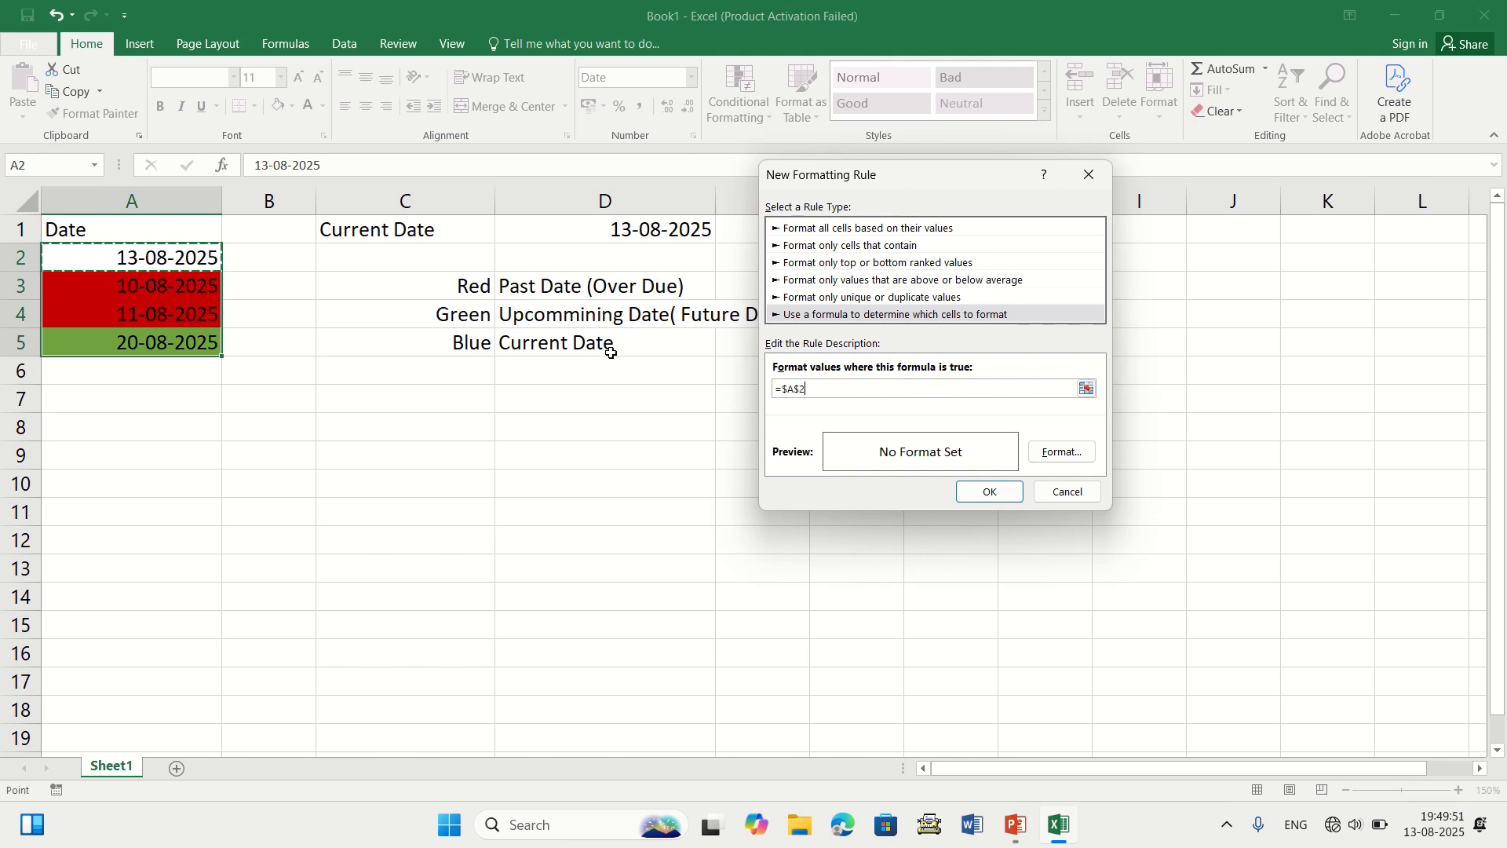
{"action": "left_click", "coordinate": [783, 390]}
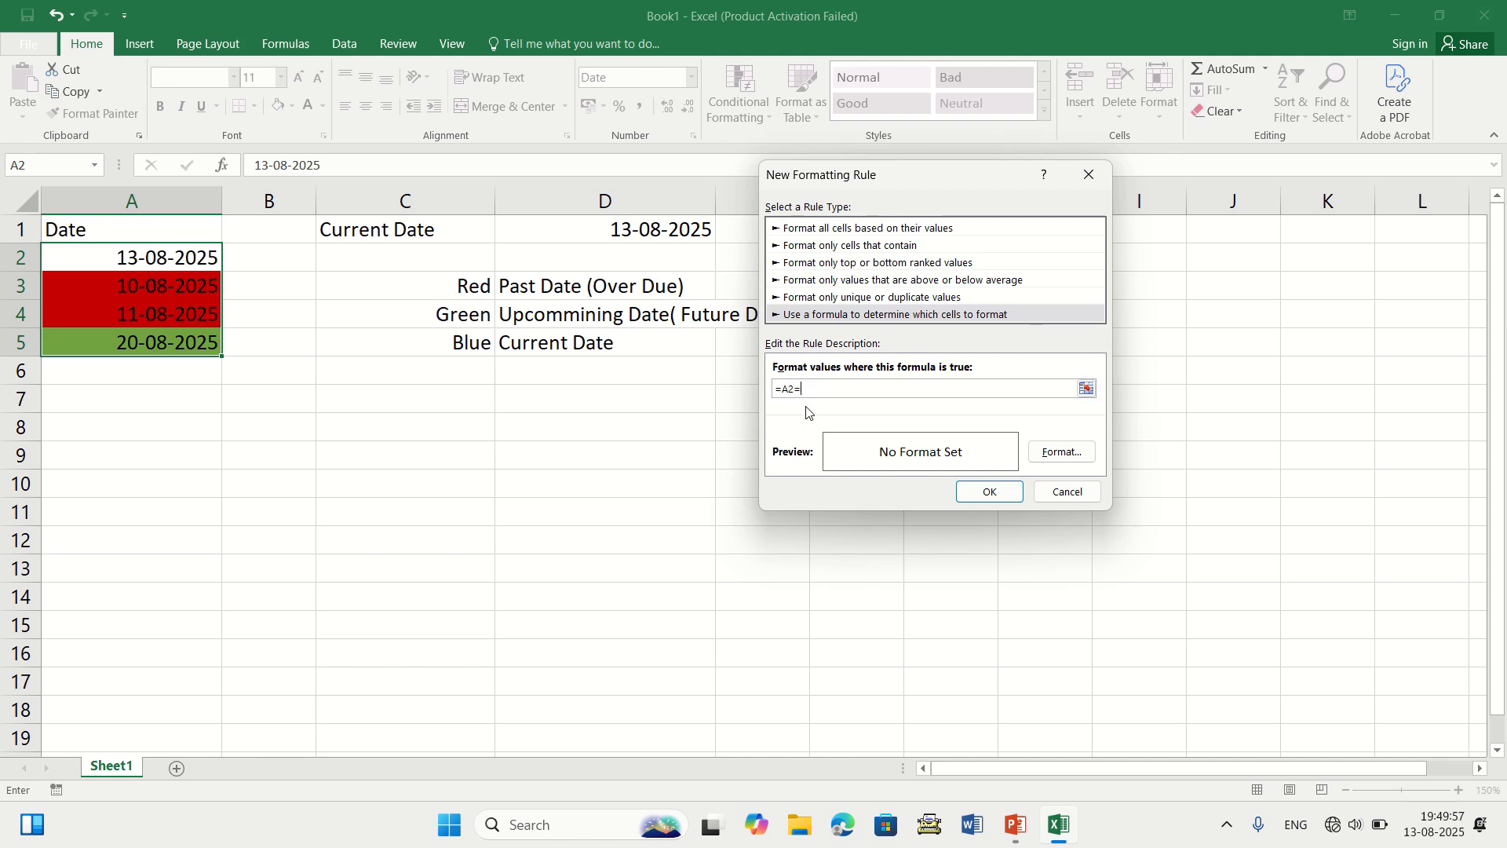
{"action": "type", "text": "="}
{"action": "left_click", "coordinate": [652, 230]}
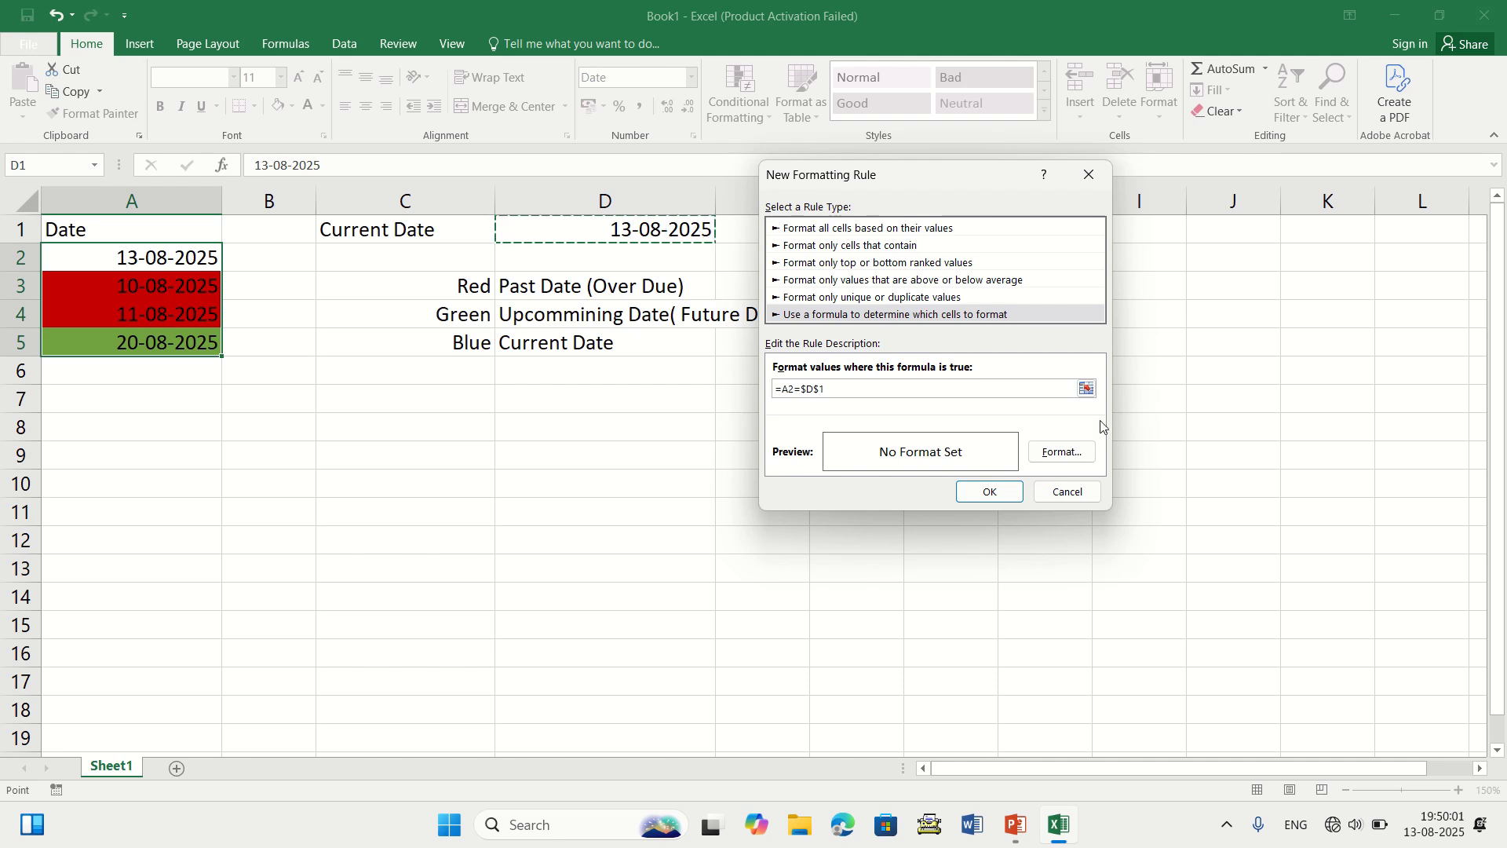
- Give the current-date rule a light blue background fill and apply it to the date cells
{"action": "left_click", "coordinate": [1071, 457]}
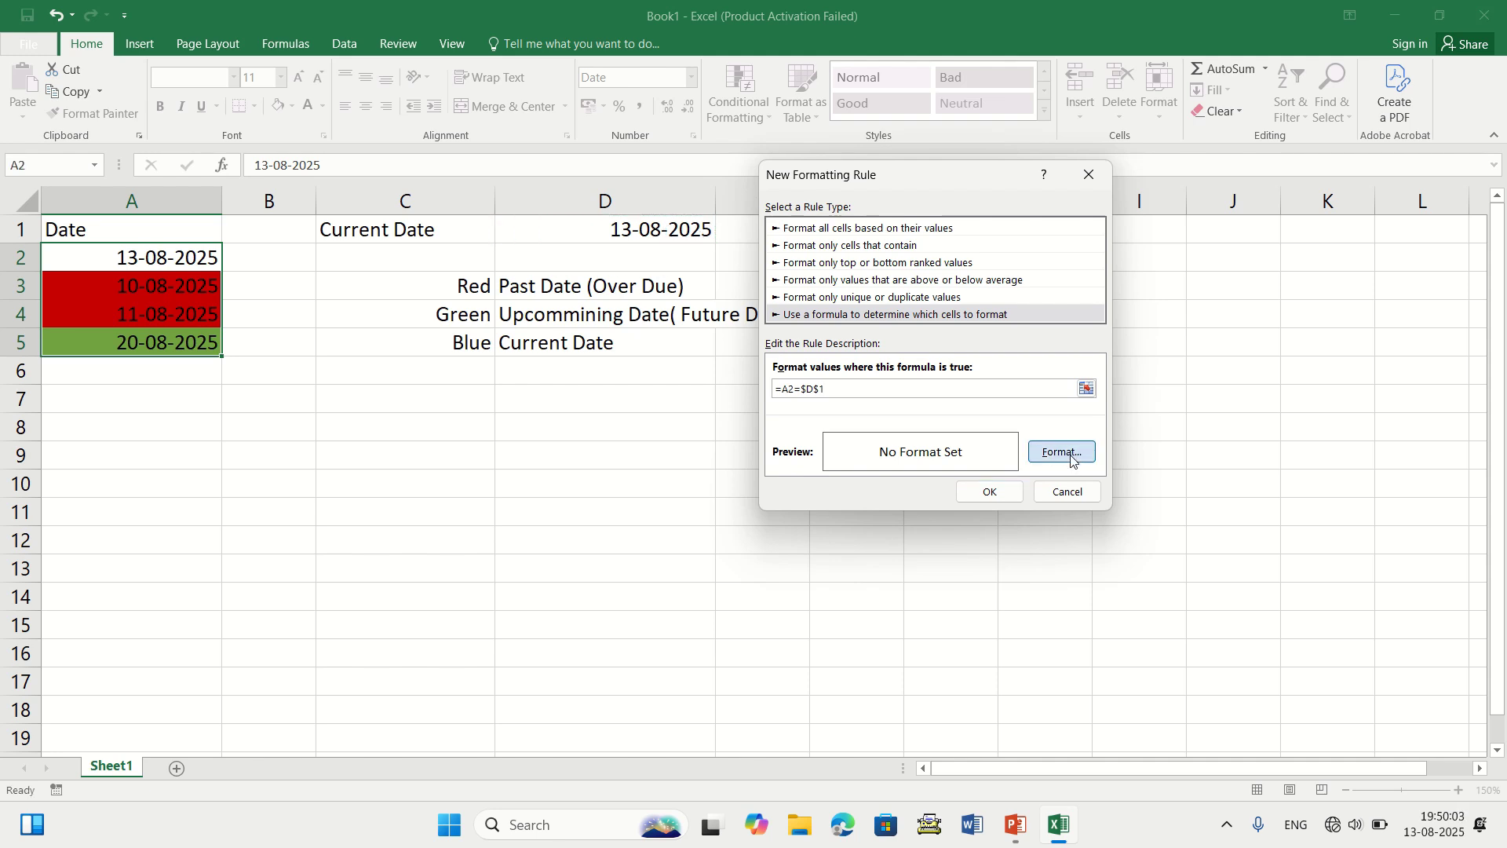
{"action": "left_click", "coordinate": [866, 301]}
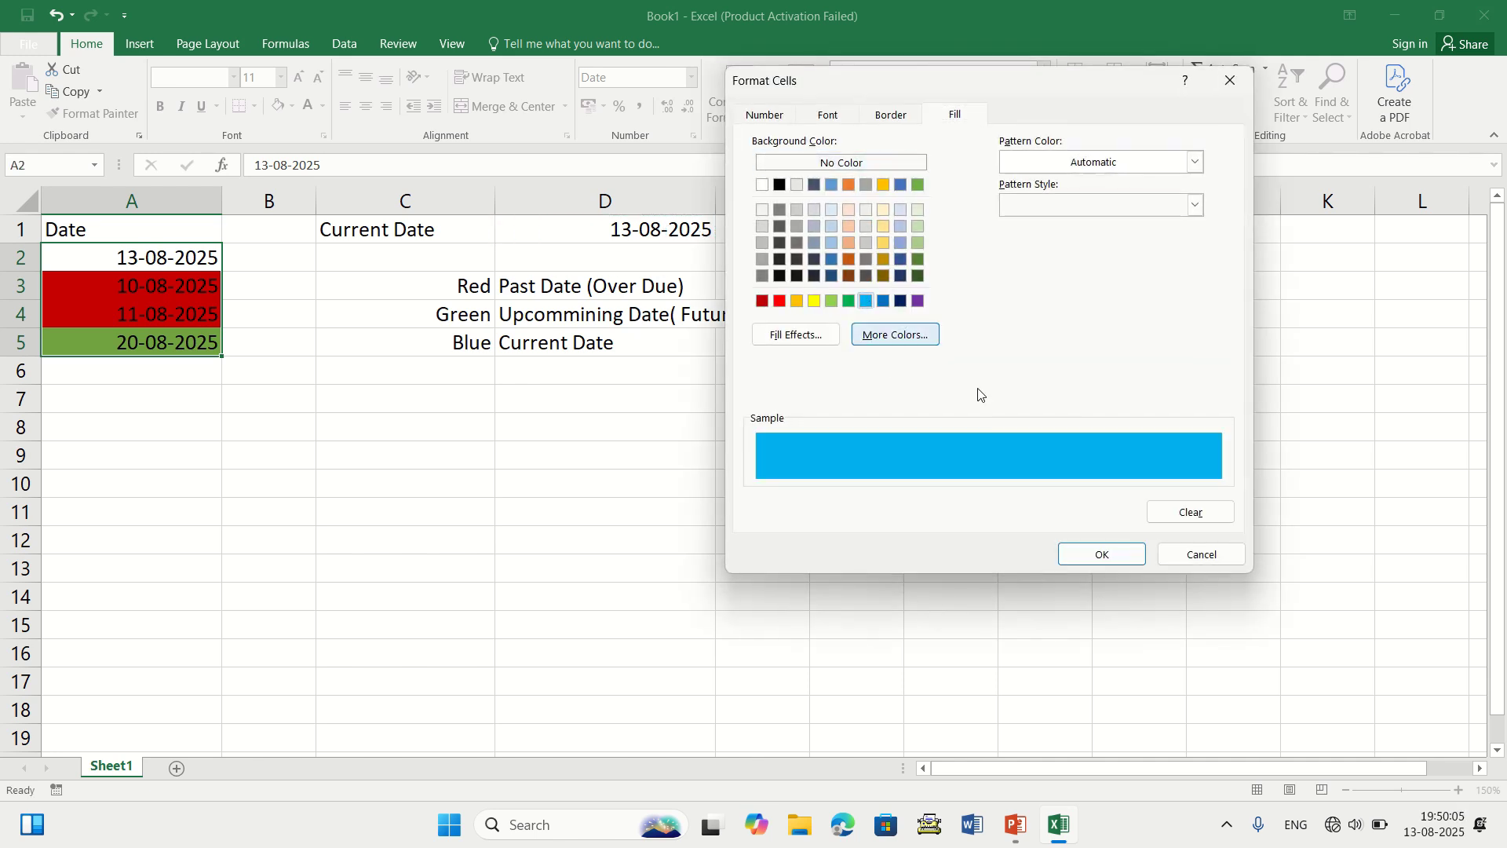
{"action": "left_click", "coordinate": [1097, 556]}
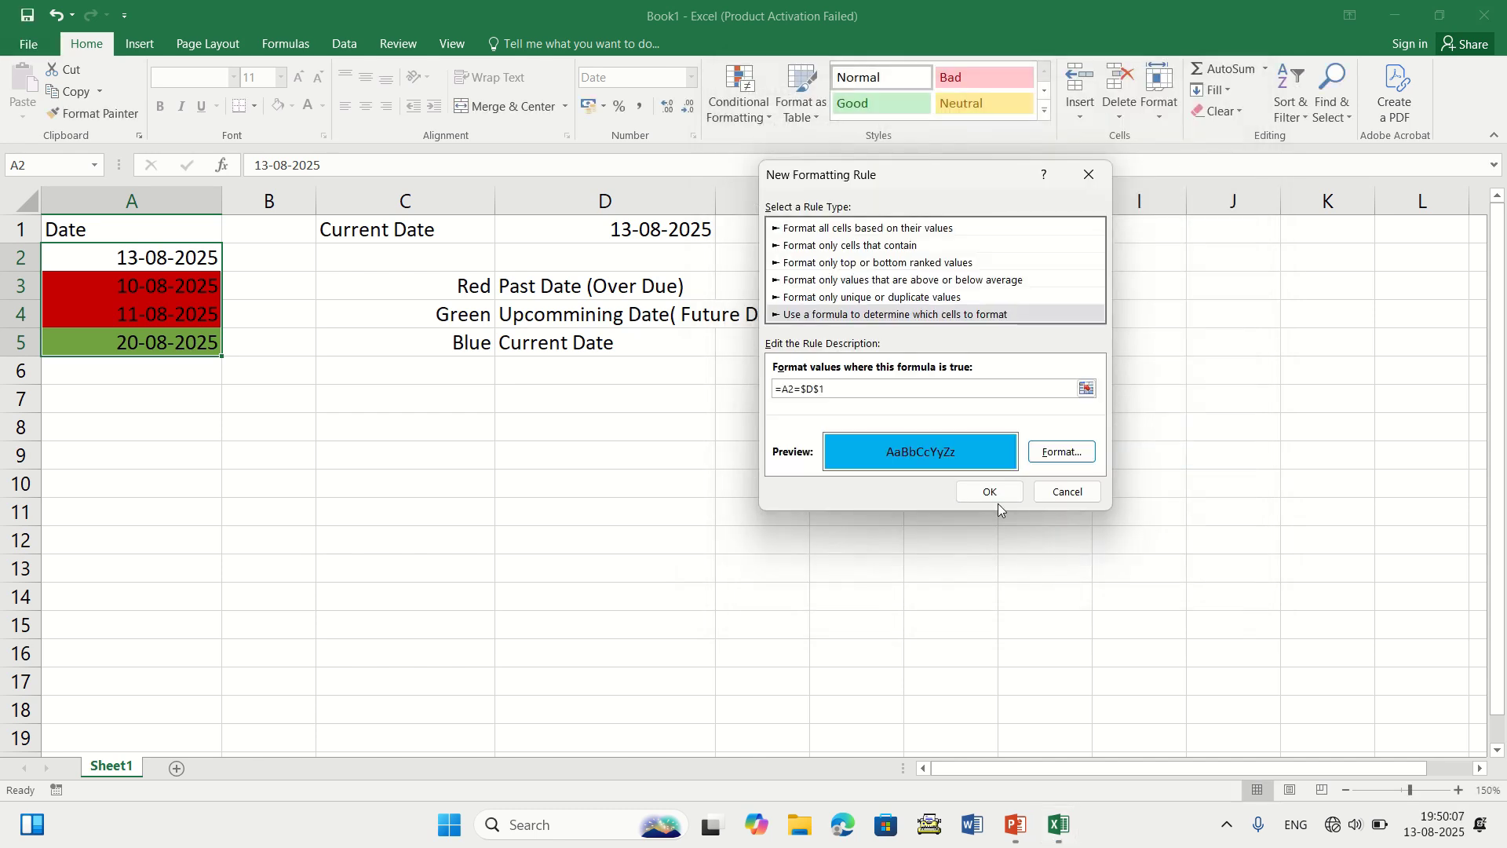
{"action": "left_click", "coordinate": [986, 491]}
{"action": "left_click", "coordinate": [950, 482]}
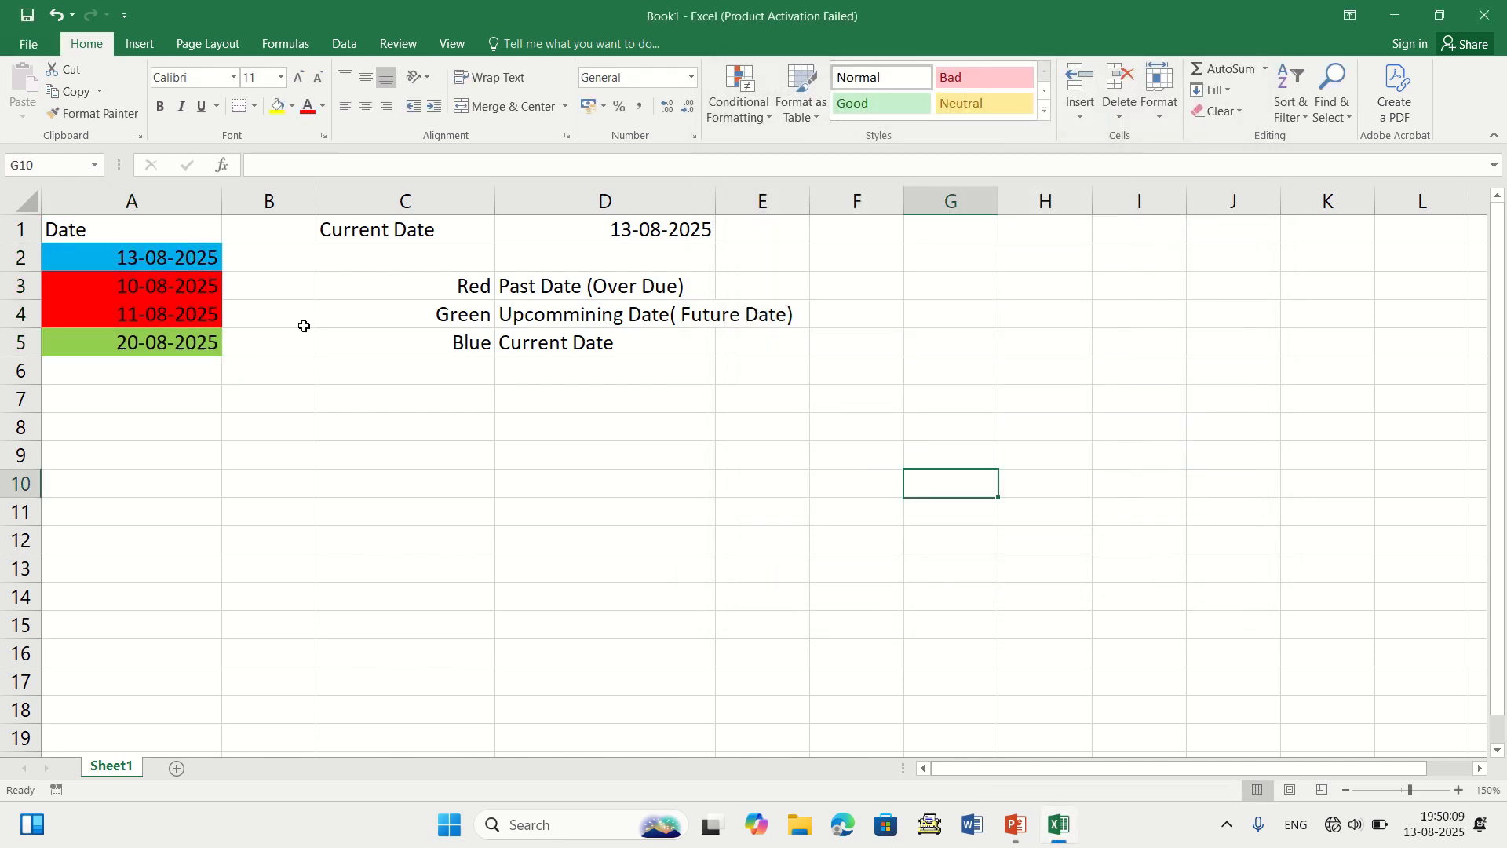
- Review the coloured dates in A2:A5 against the colour legend in C3:D5 and the current date in D1
{"action": "left_click", "coordinate": [210, 270]}
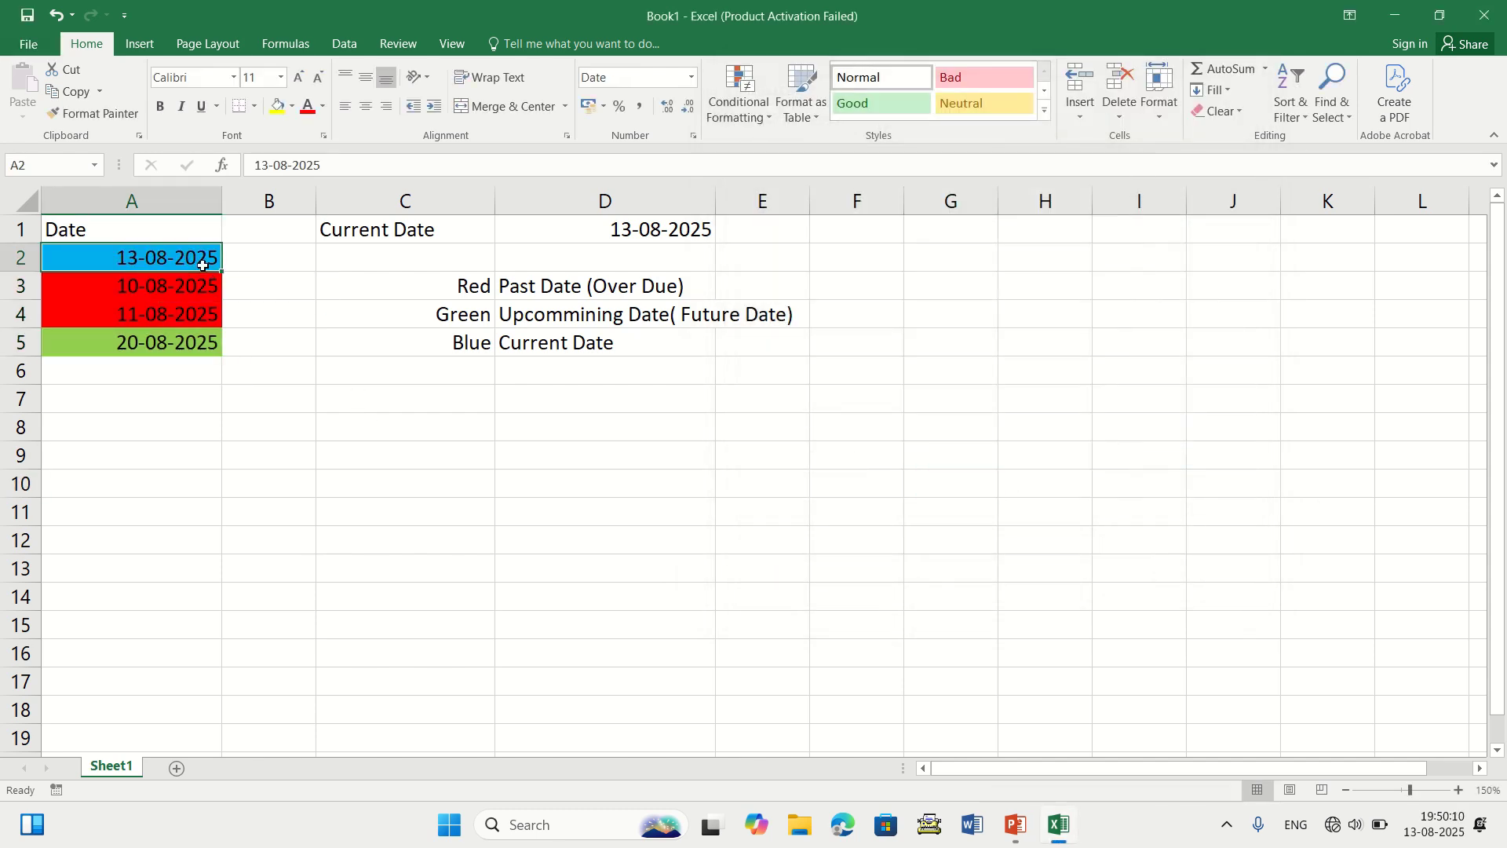
{"action": "left_click_drag", "start_coordinate": [471, 292], "coordinate": [617, 295]}
{"action": "left_click_drag", "start_coordinate": [203, 286], "coordinate": [201, 312]}
{"action": "left_click", "coordinate": [515, 288]}
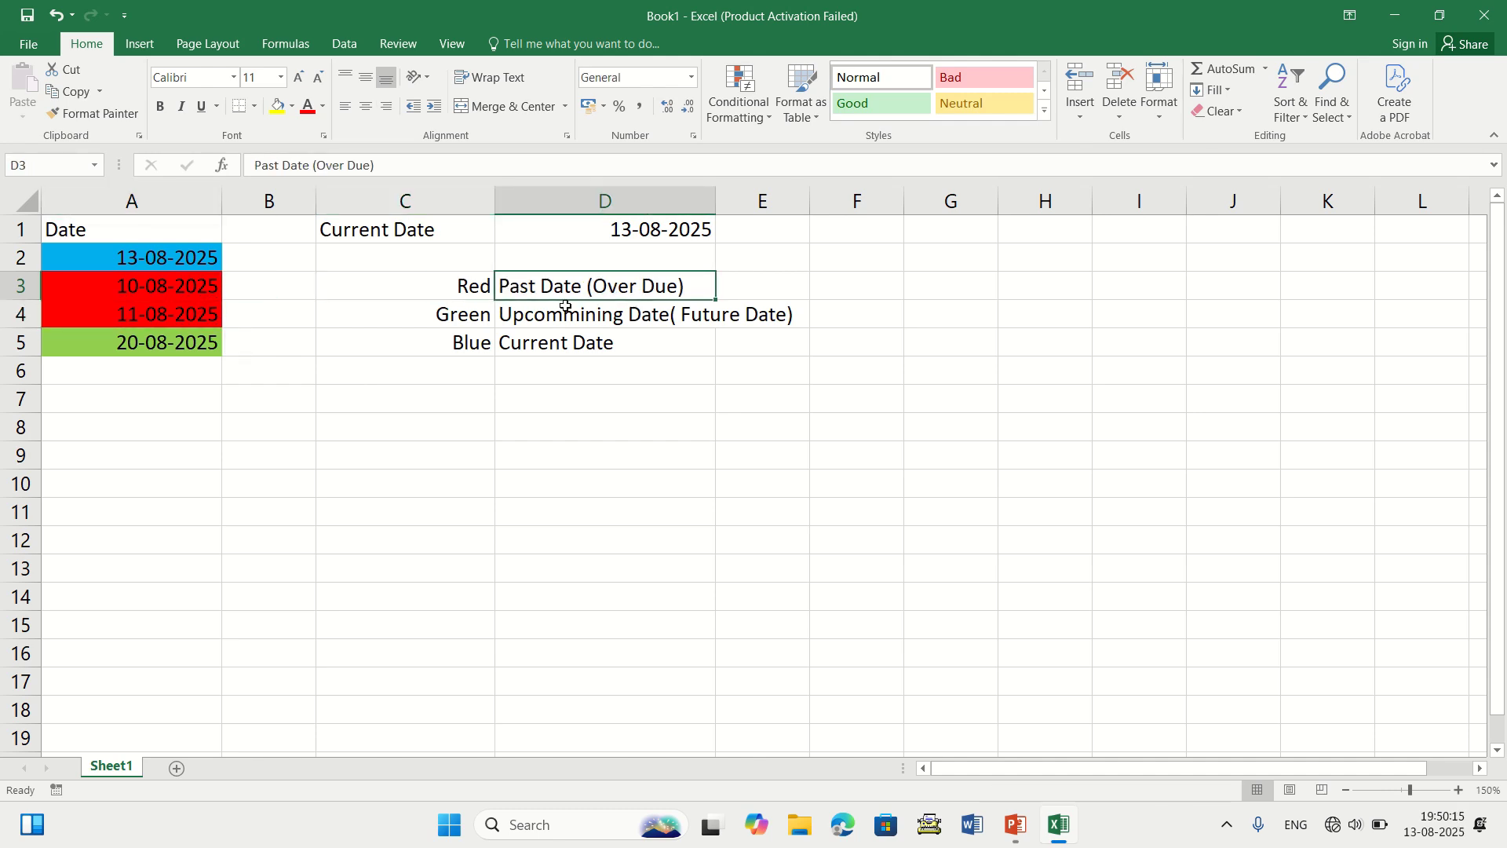
{"action": "left_click", "coordinate": [519, 318]}
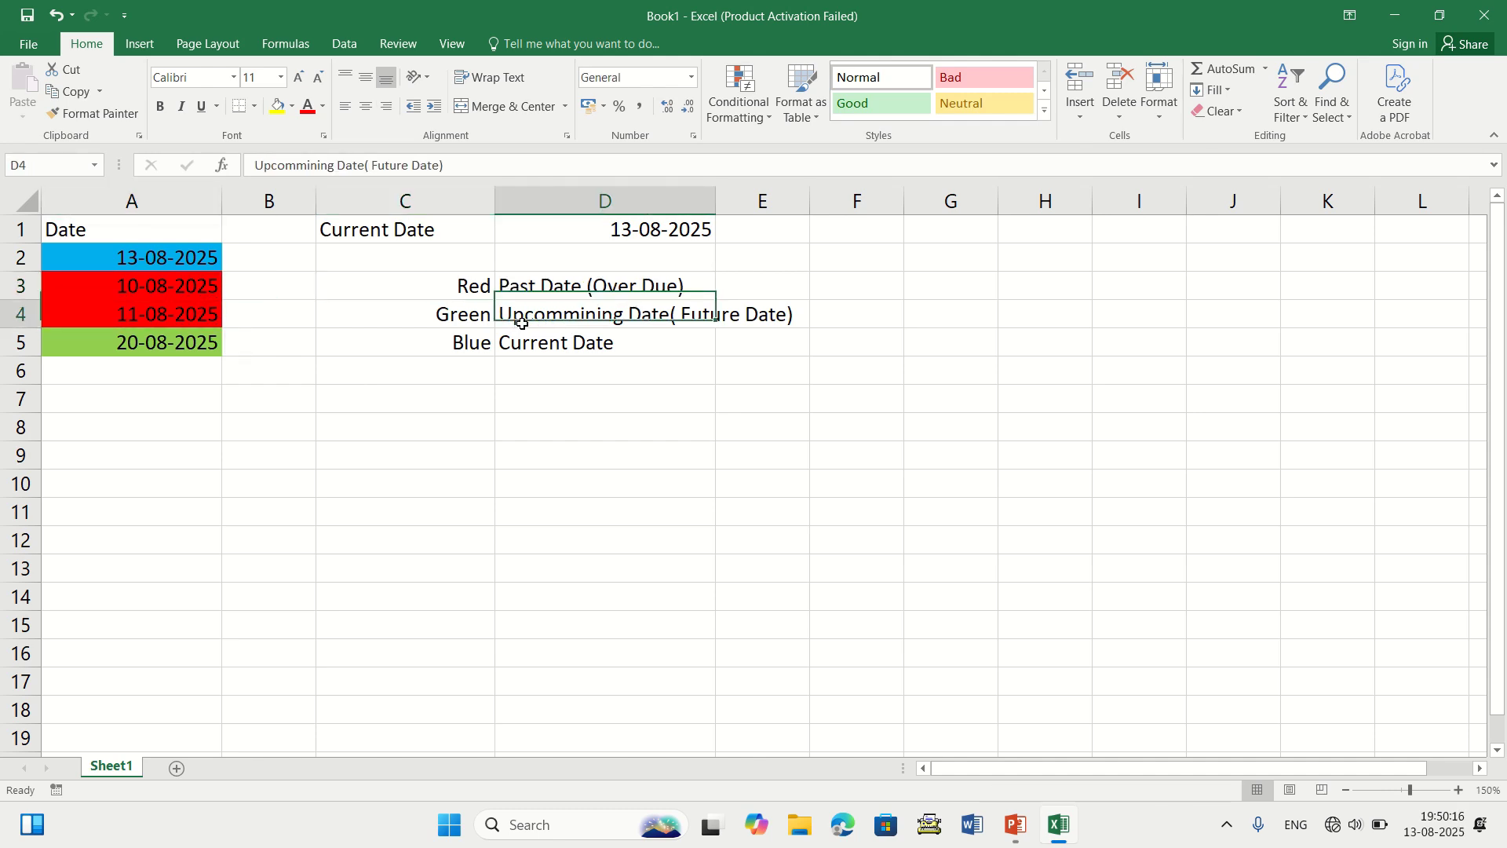
{"action": "left_click", "coordinate": [632, 234]}
{"action": "left_click", "coordinate": [542, 321]}
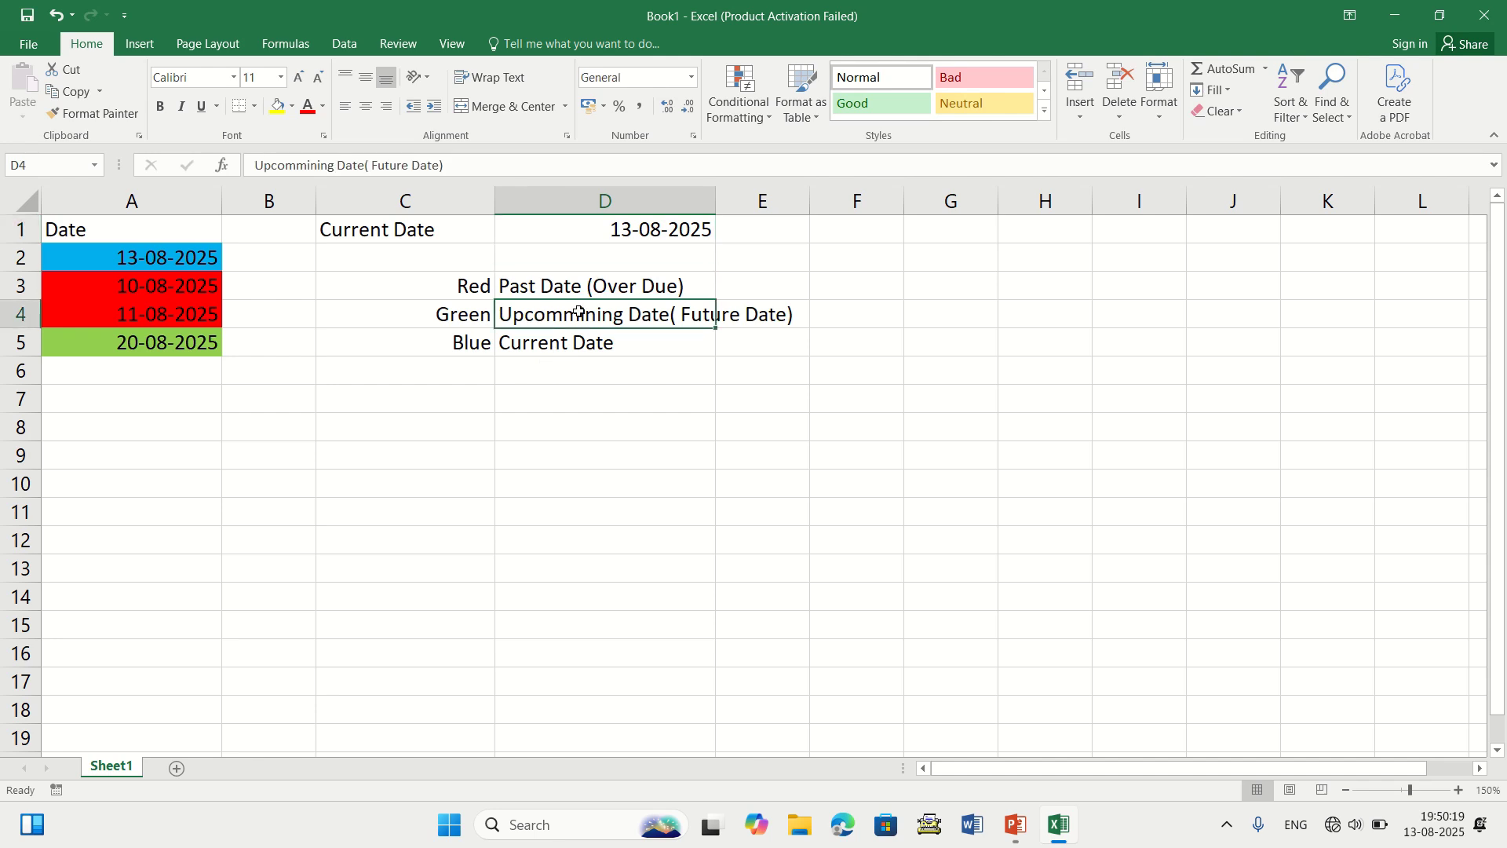
{"action": "left_click", "coordinate": [158, 343]}
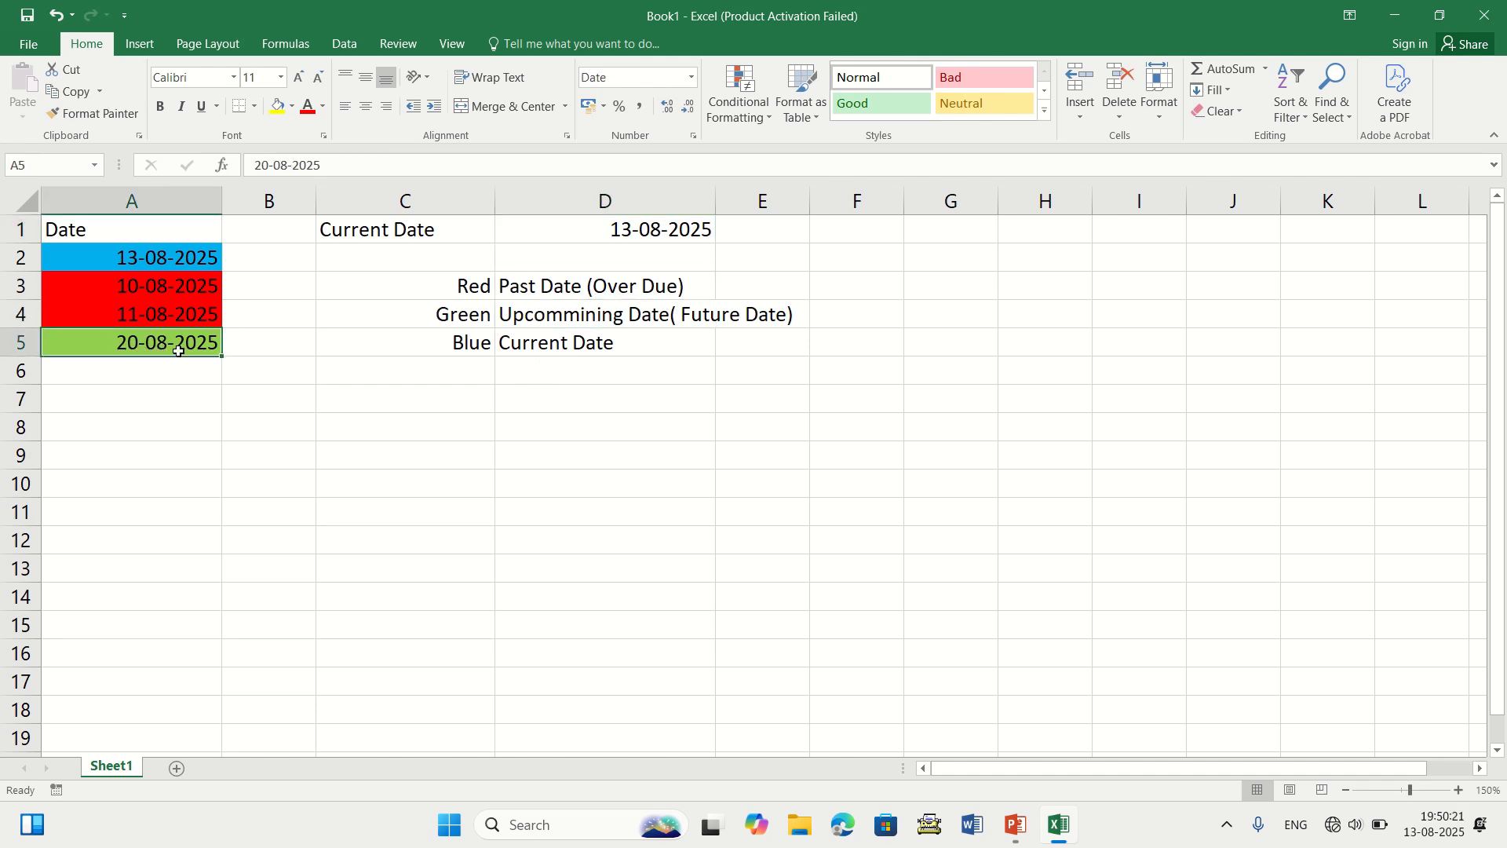
{"action": "left_click", "coordinate": [588, 346]}
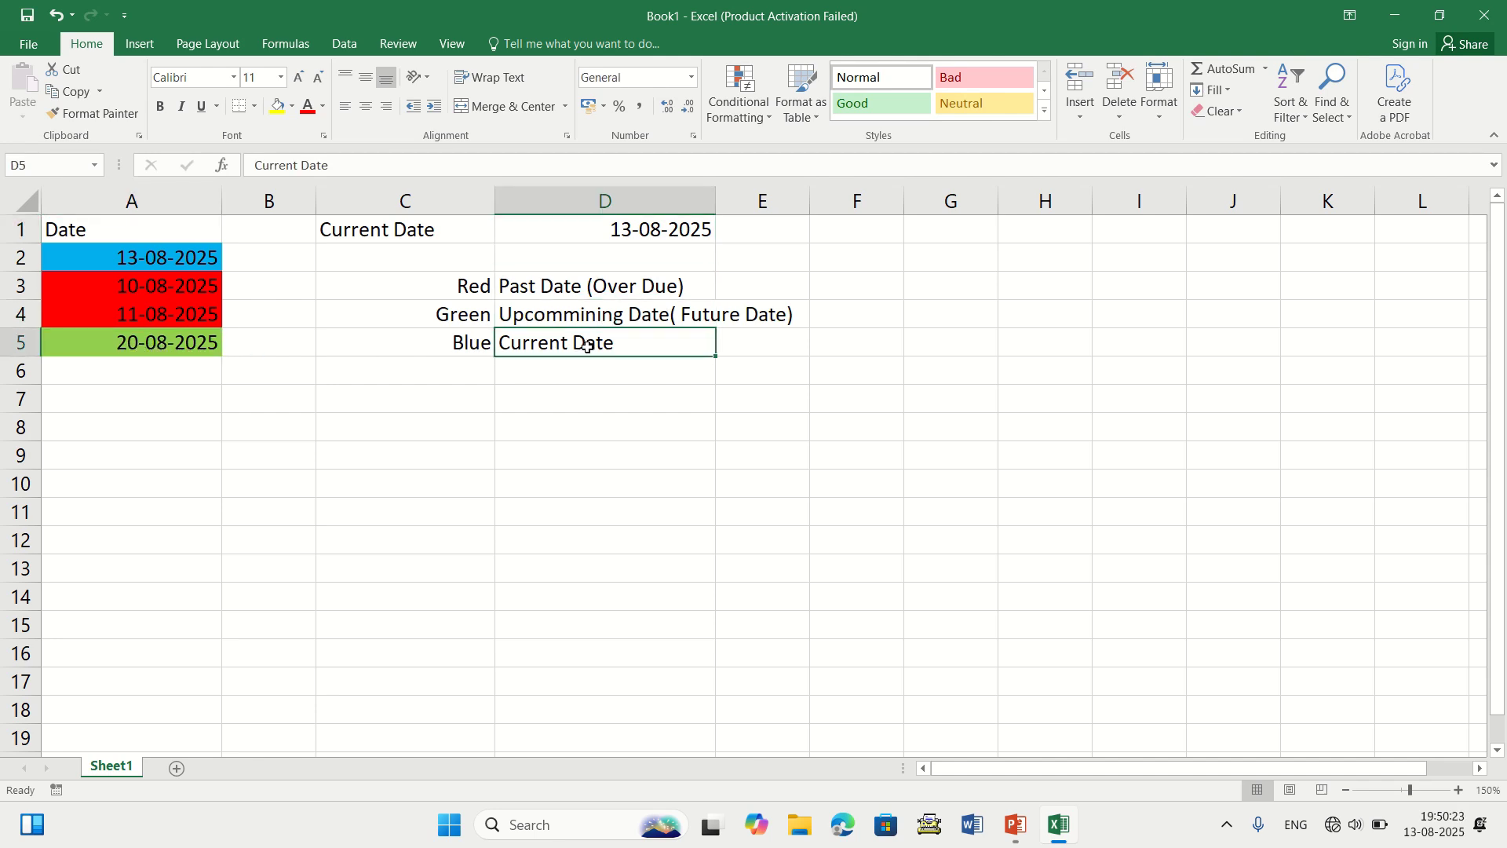
{"action": "left_click", "coordinate": [633, 228]}
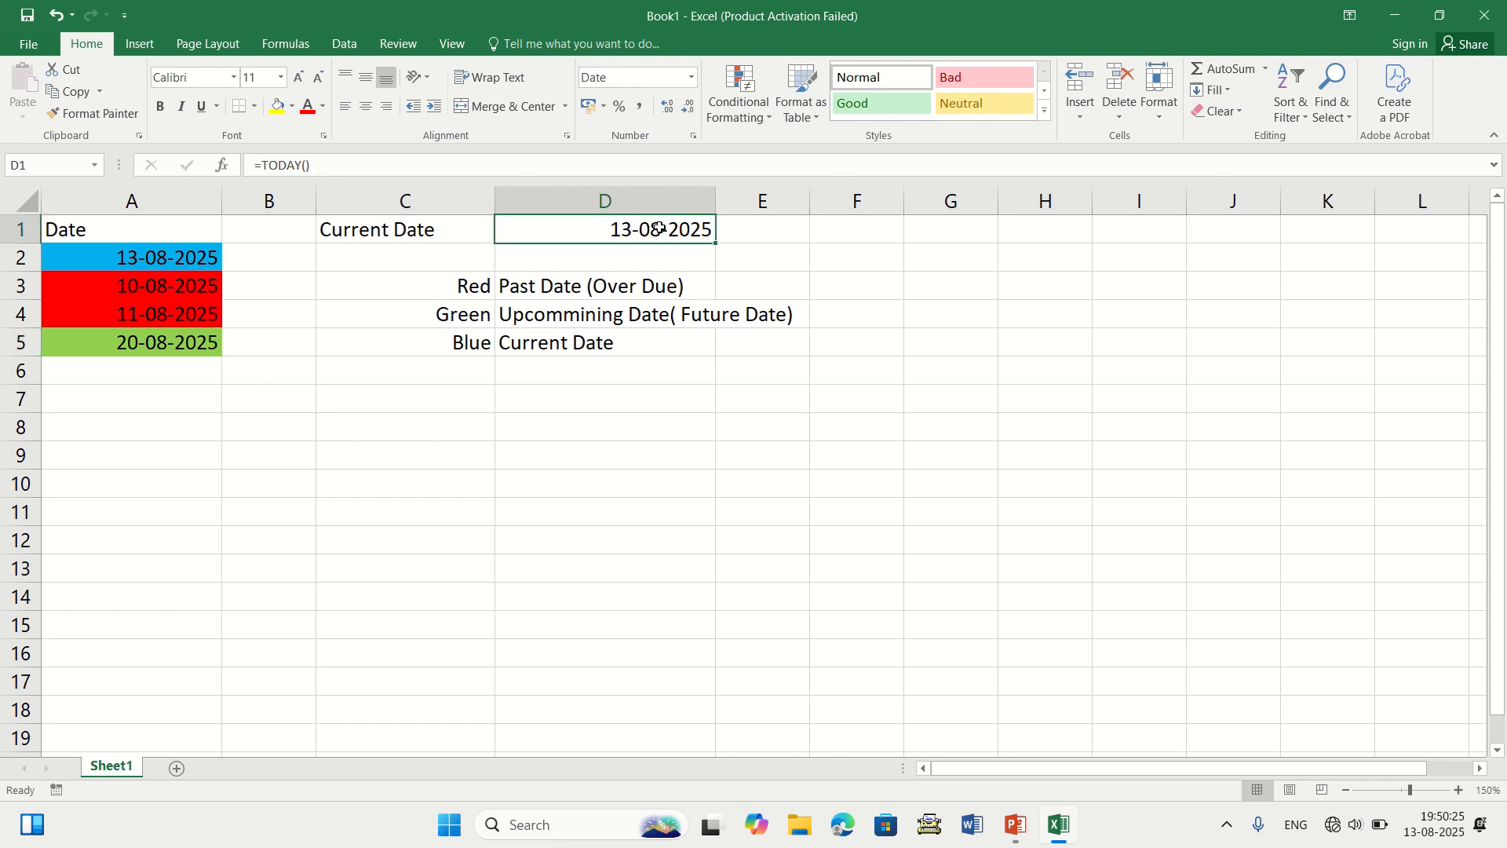
{"action": "left_click", "coordinate": [175, 257]}
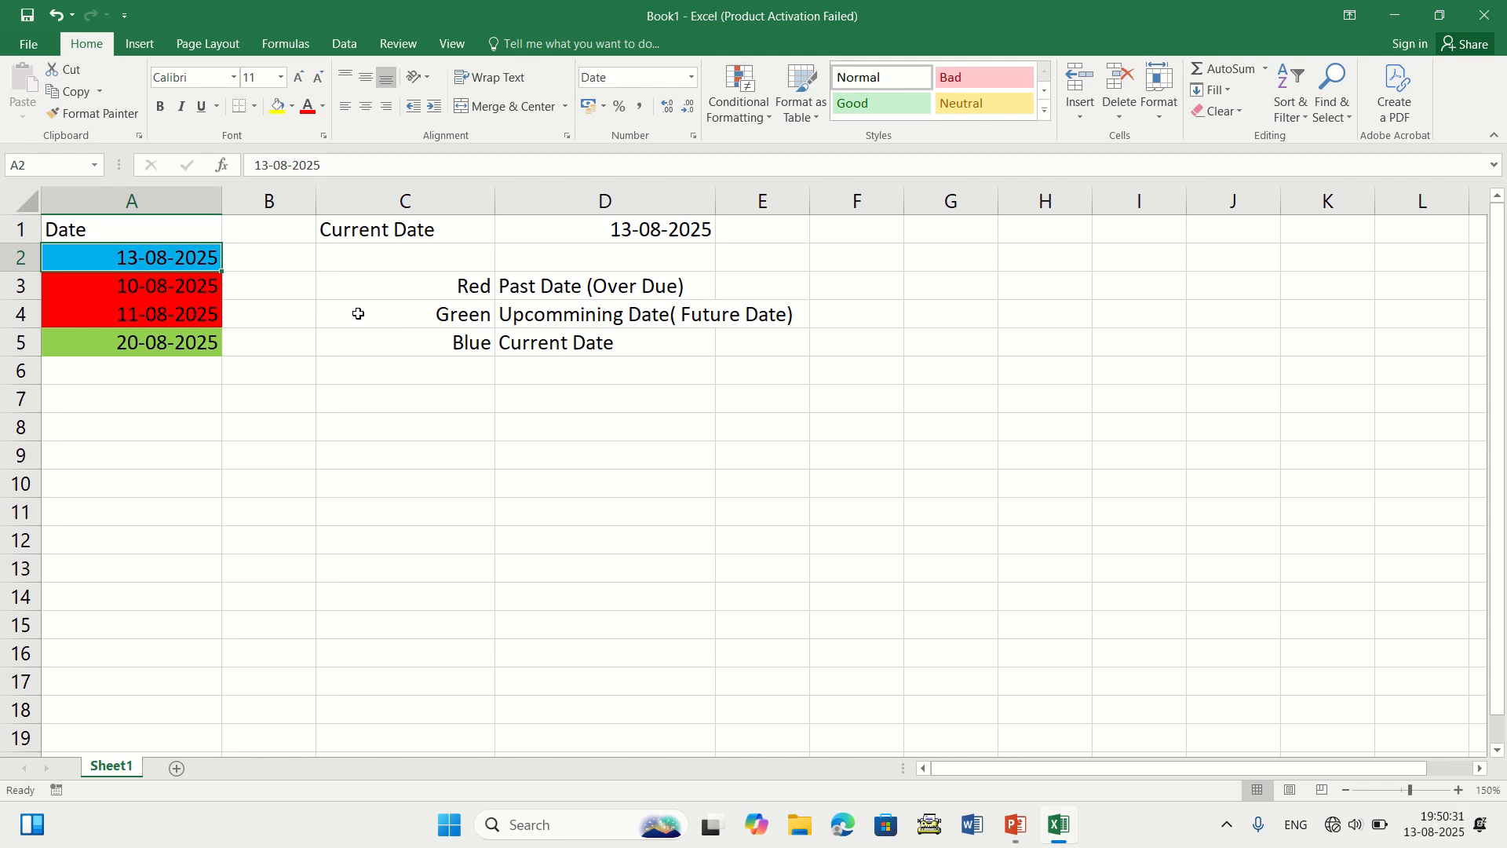
{"action": "left_click", "coordinate": [407, 330]}
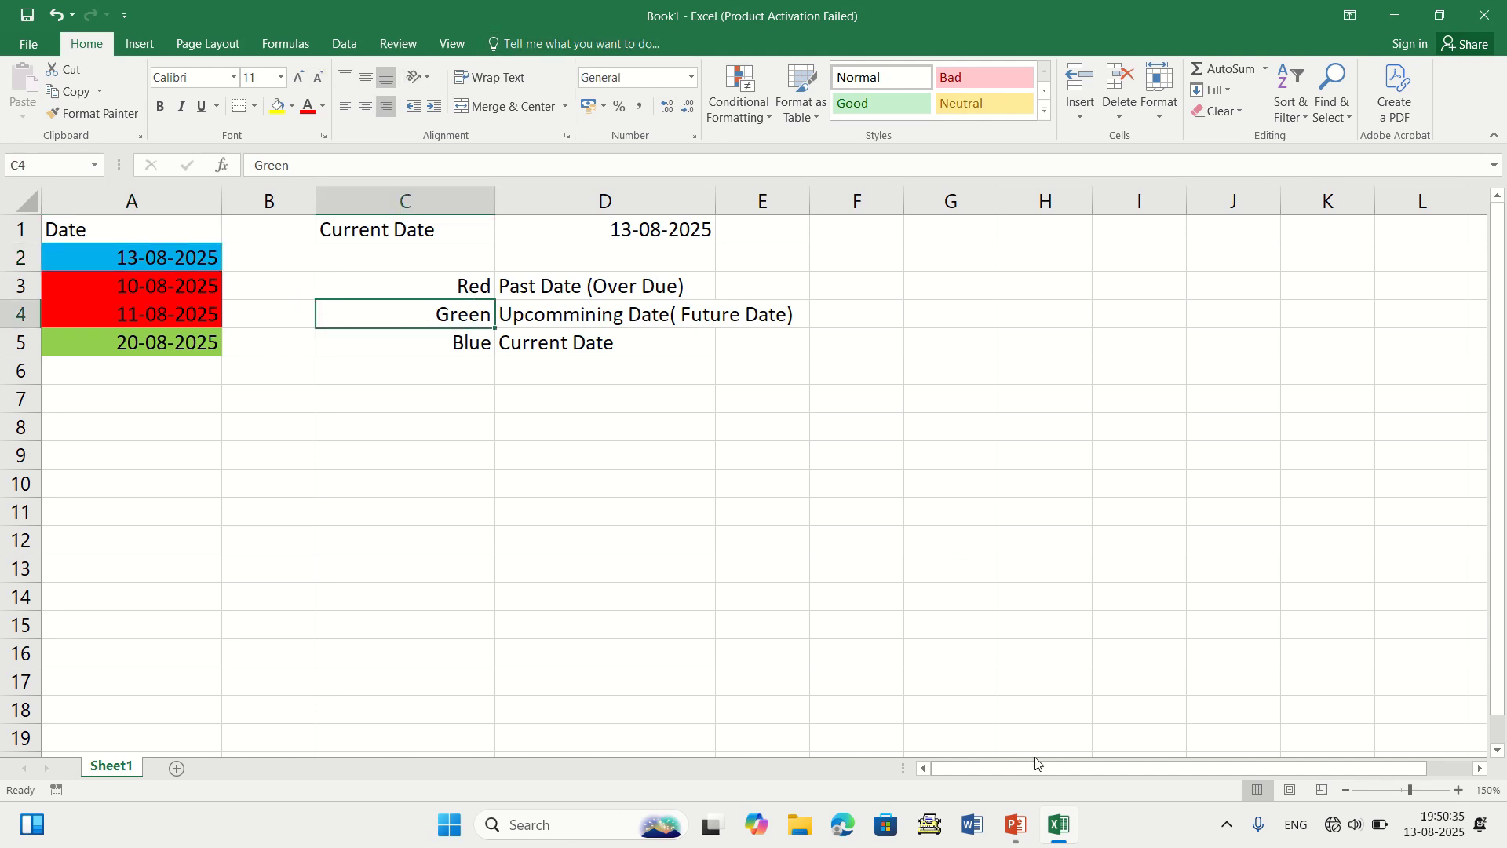
{"action": "mouse_move", "coordinate": [718, 3]}
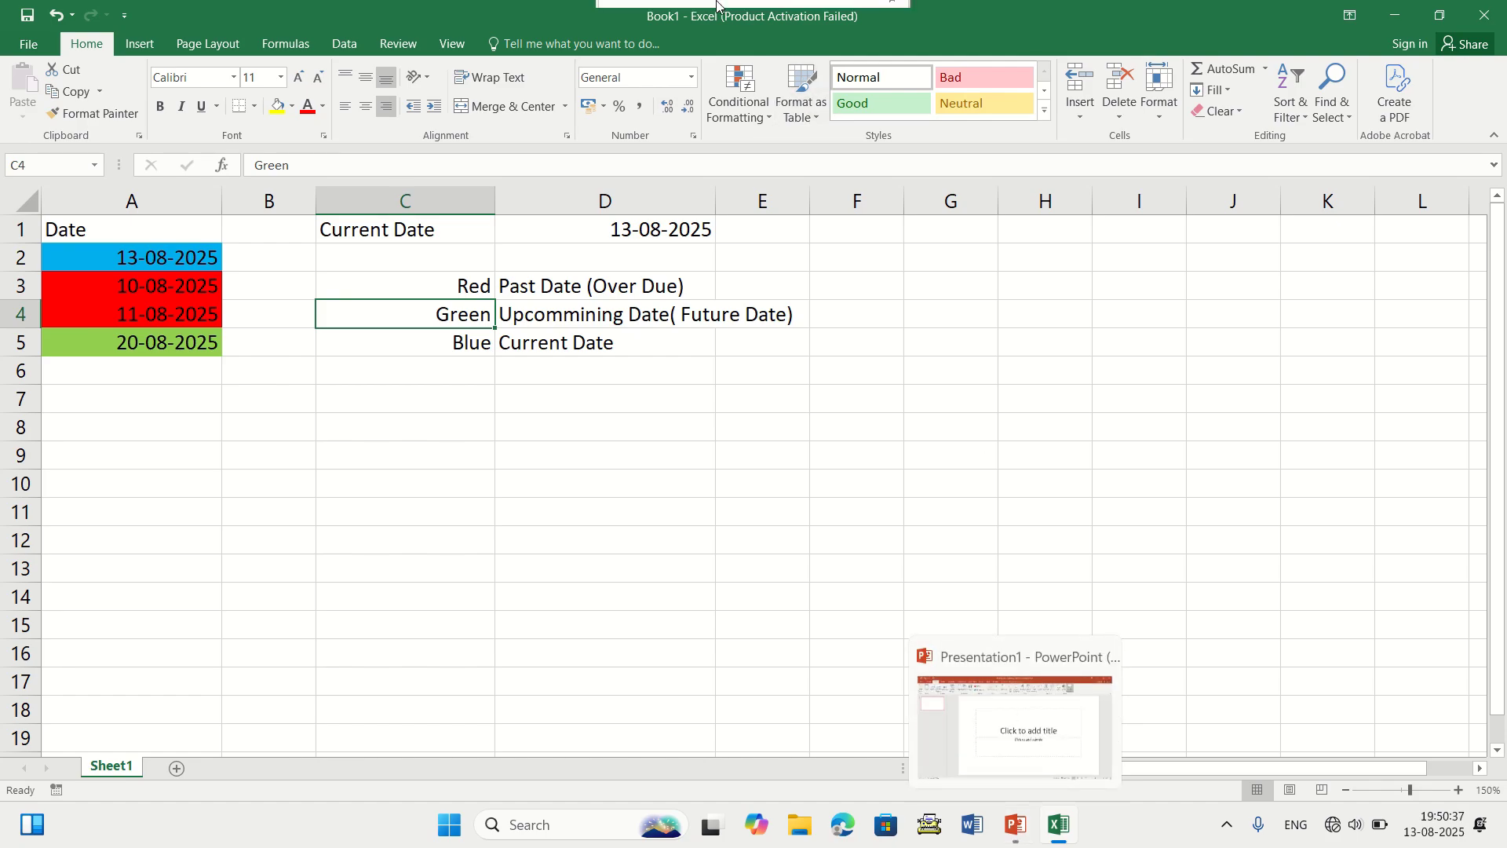